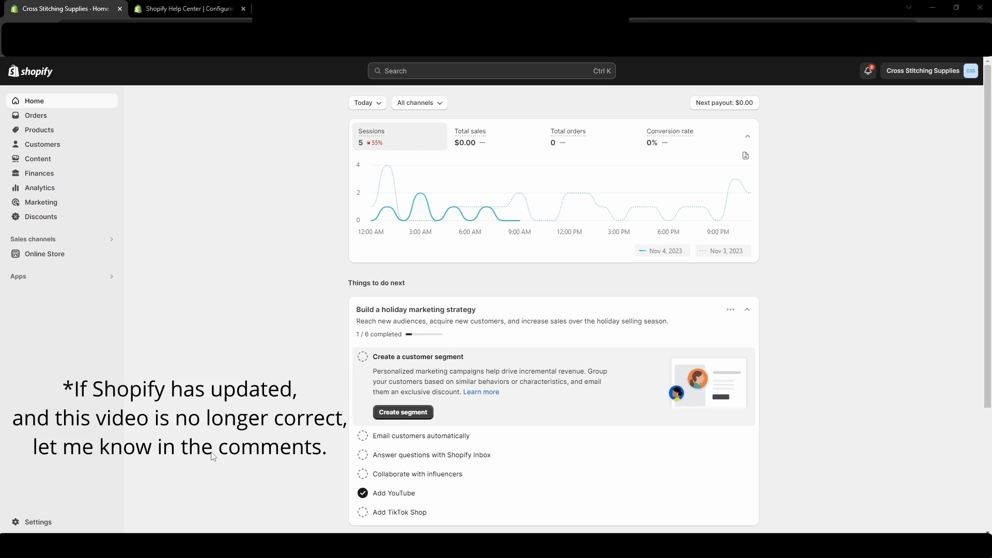
# Open the Payments page from the store's admin Settings.
pyautogui.click(58, 525)
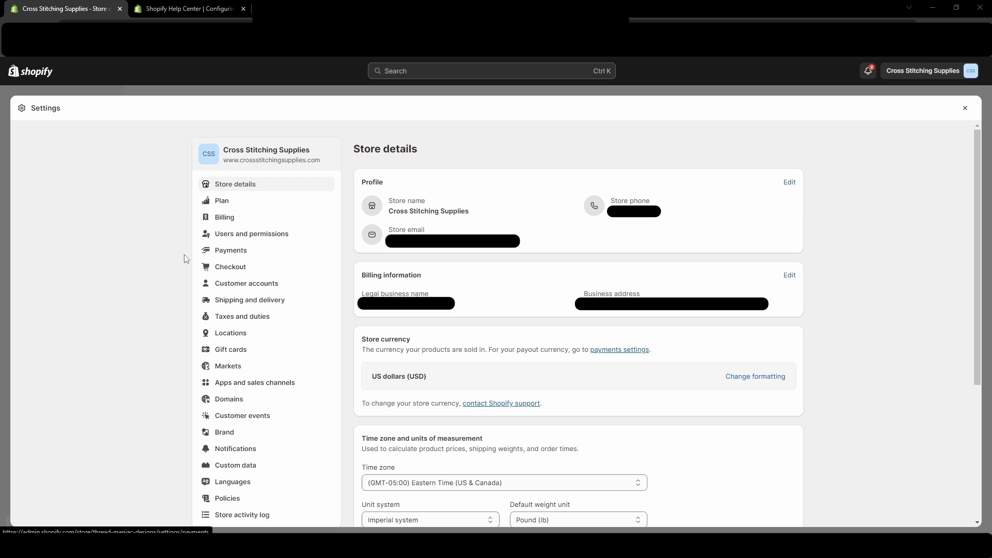
pyautogui.click(243, 257)
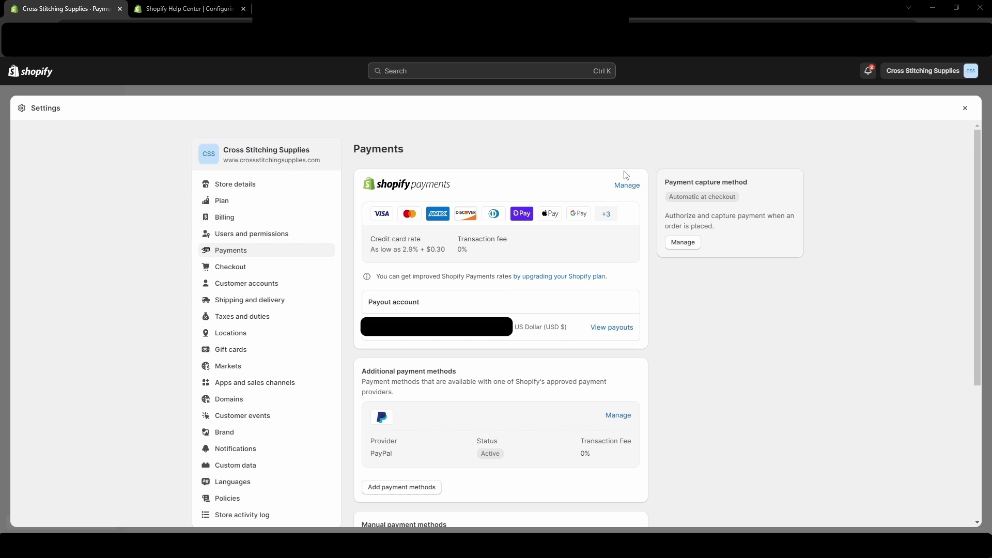
# Enable test mode in Shopify Payments' Manage settings and save it.
pyautogui.click(627, 187)
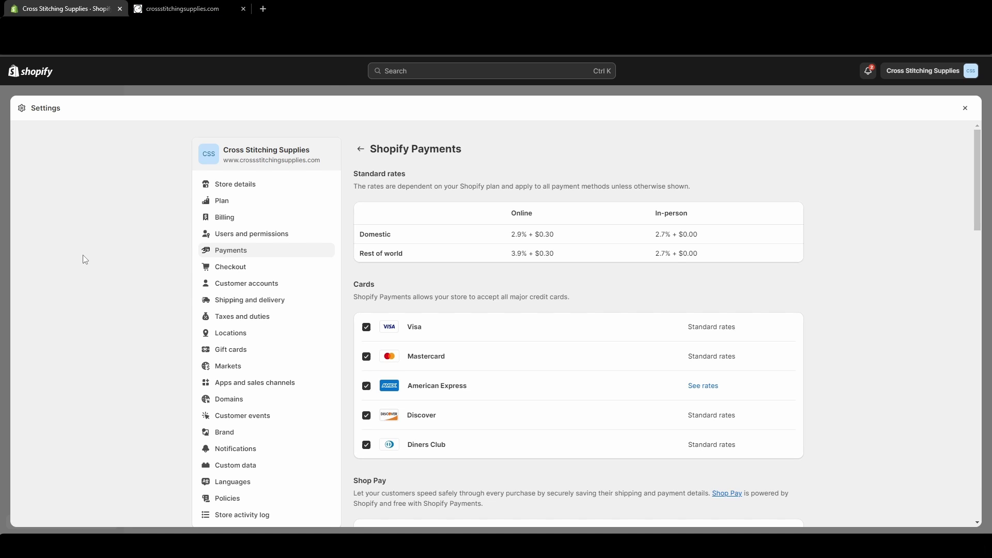
pyautogui.scroll(-20, 85, 259)
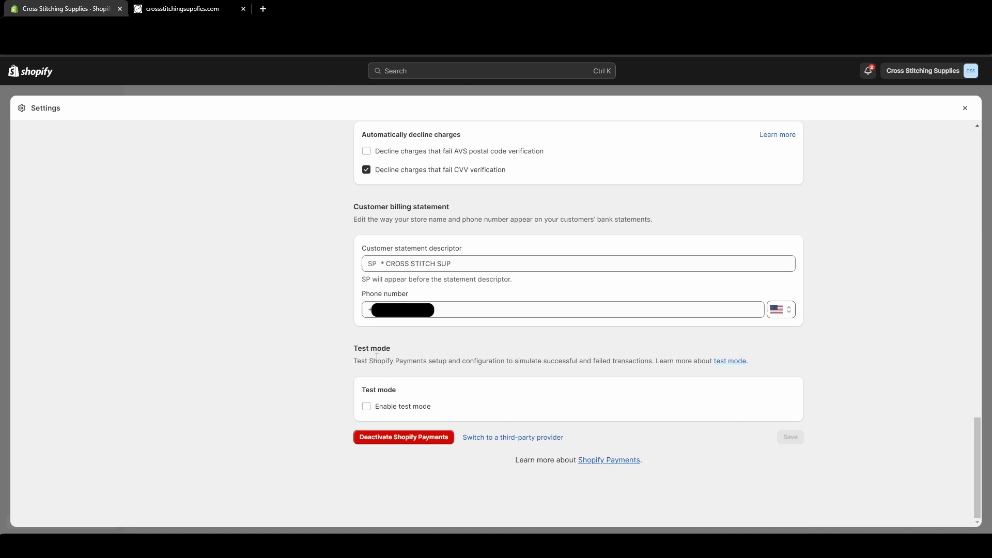
pyautogui.click(366, 406)
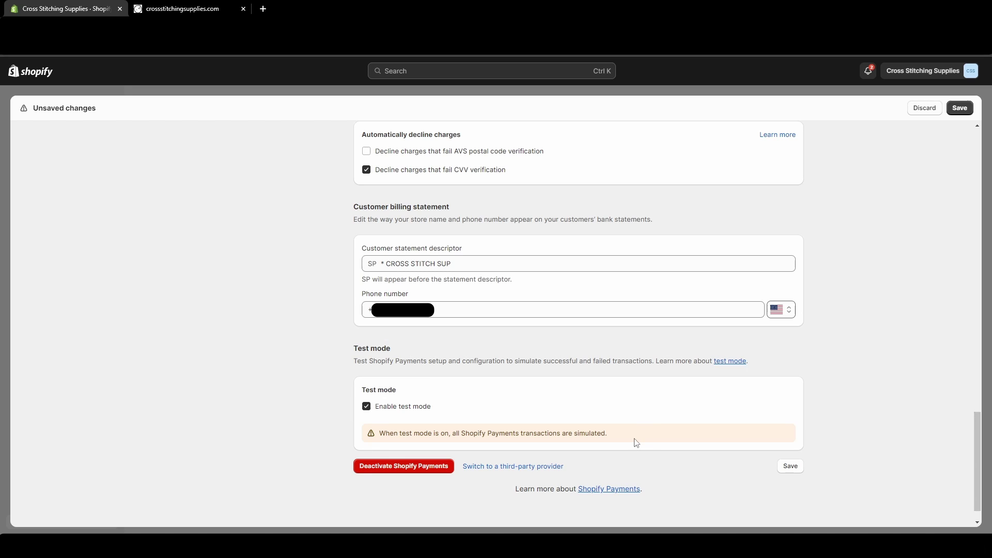
pyautogui.click(963, 108)
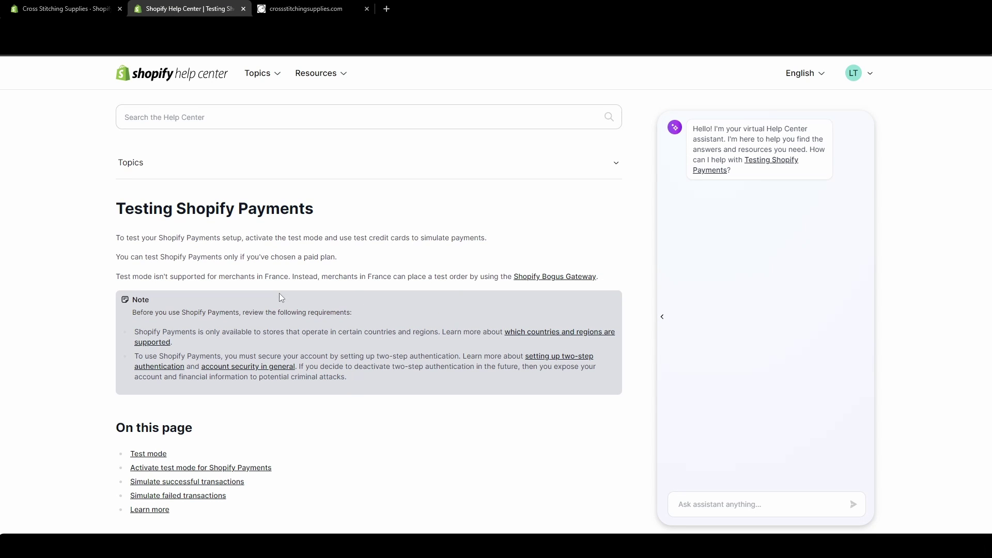
# Scroll the Testing Shopify Payments article down to the test card and failed-transaction number lists.
pyautogui.scroll(-3, 264, 296)
pyautogui.scroll(-3, 264, 296)
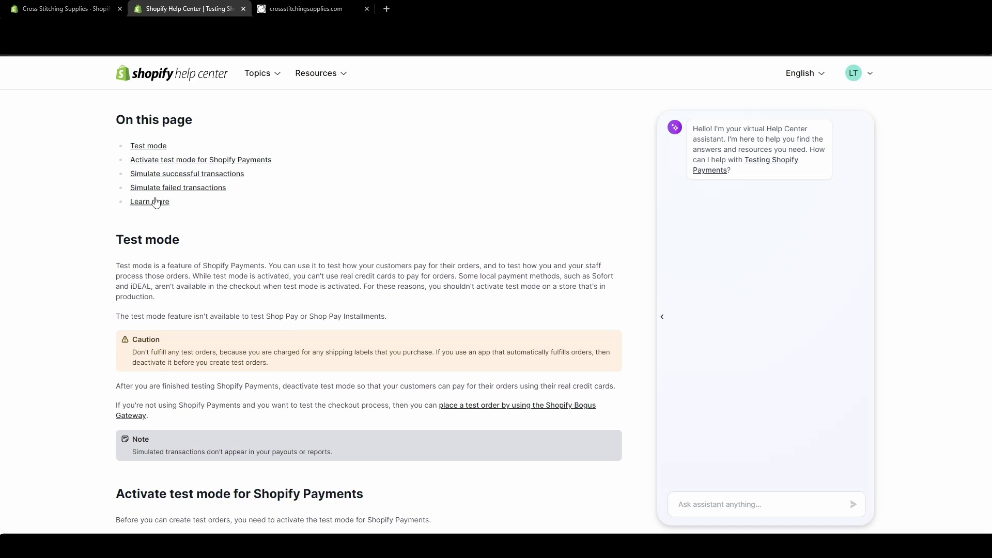
pyautogui.scroll(-1, 196, 237)
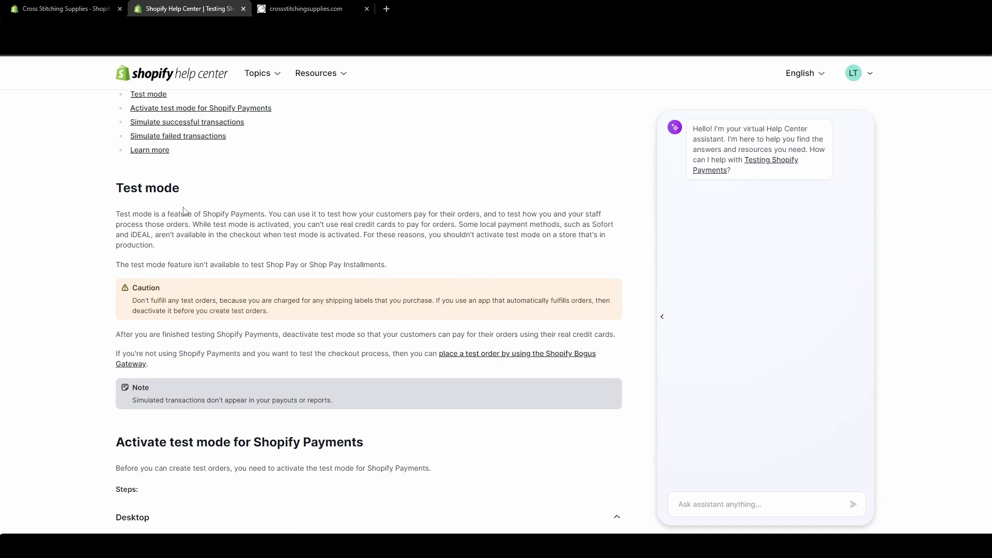
pyautogui.scroll(-1, 330, 268)
pyautogui.scroll(-6, 326, 281)
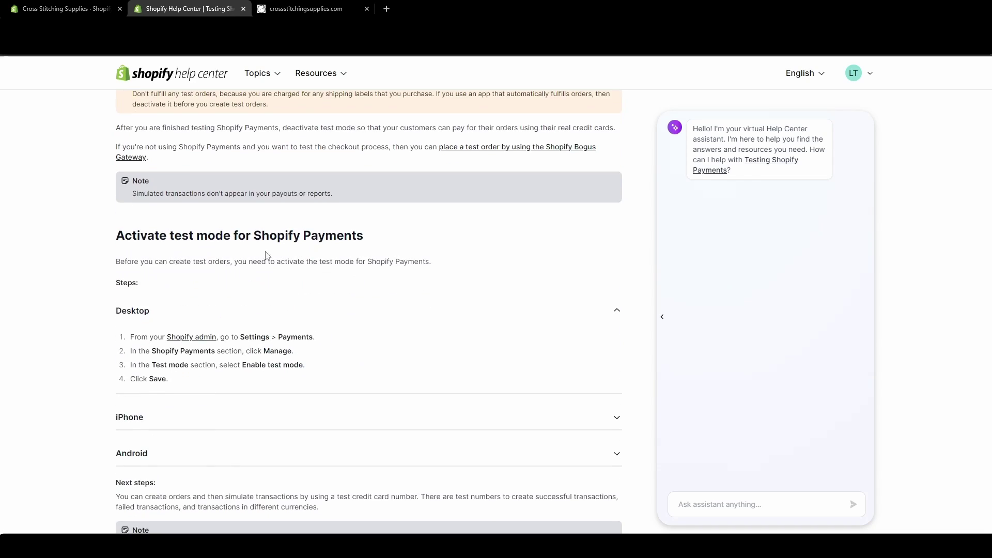
pyautogui.scroll(-3, 323, 296)
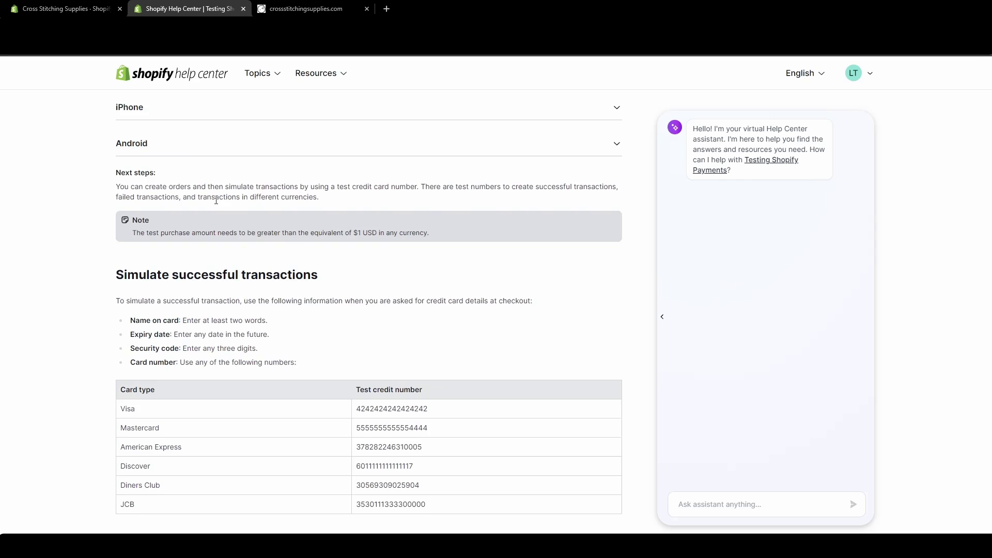
pyautogui.scroll(4, 300, 331)
pyautogui.scroll(-6, 293, 349)
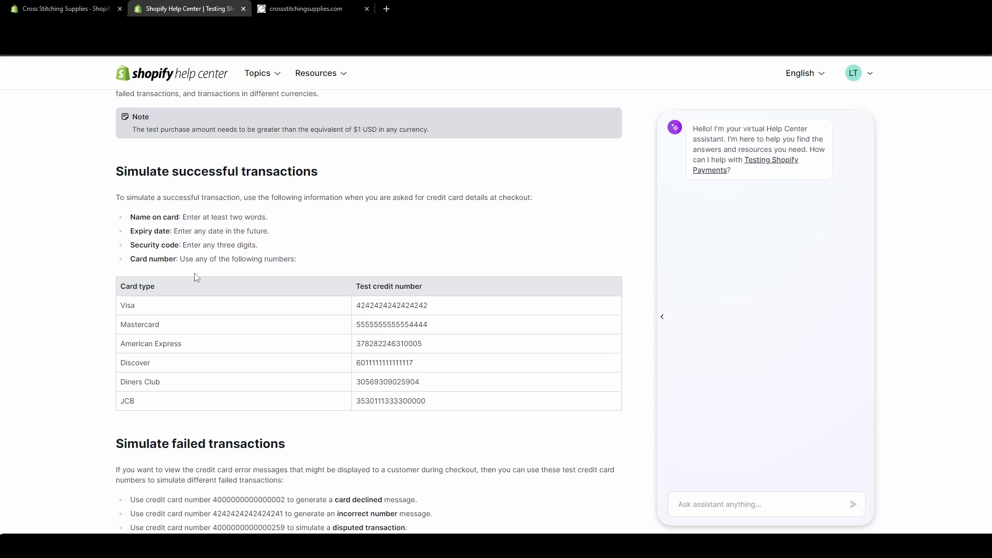
pyautogui.scroll(-1, 461, 310)
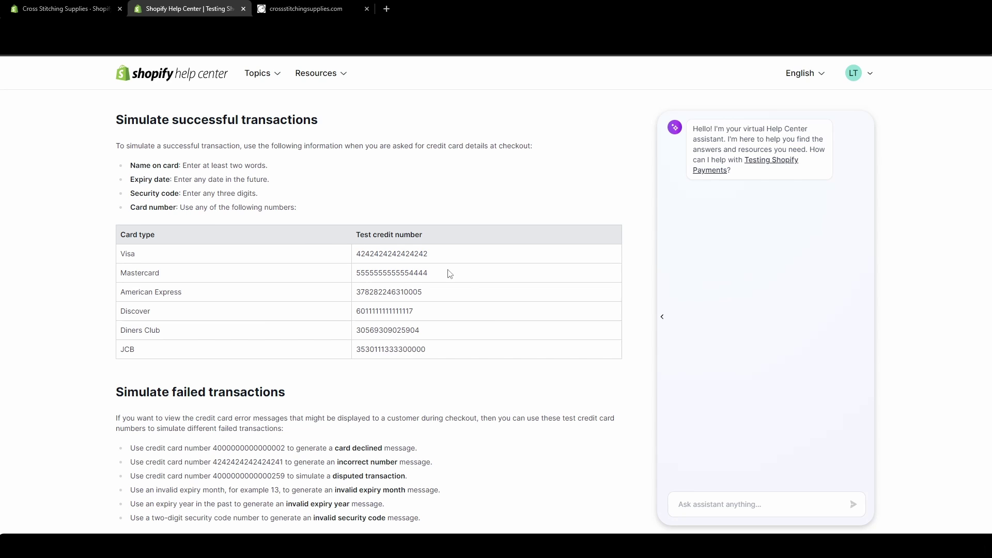
pyautogui.scroll(-2, 189, 353)
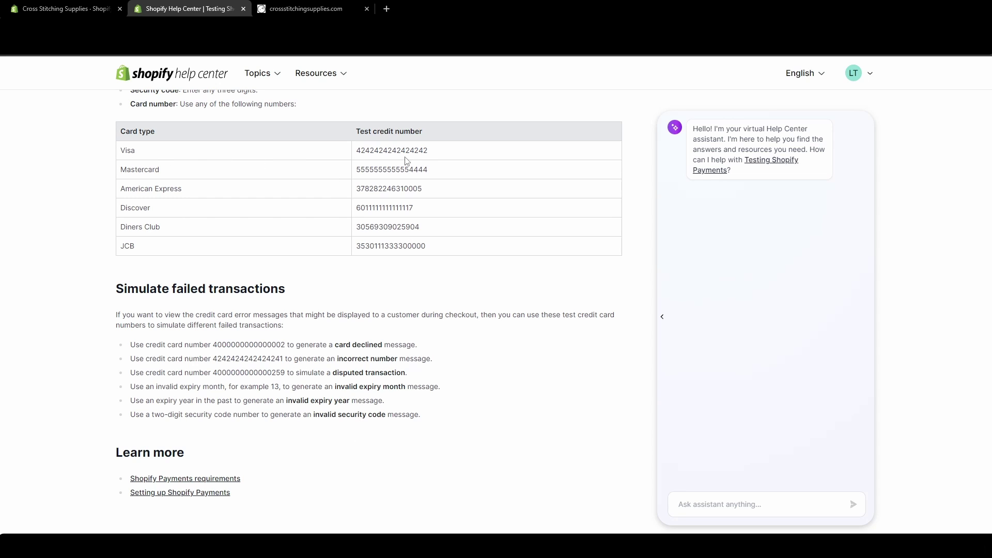
# Check out the Bee Sweet Cross Stitch Pattern from the storefront bag and reach the Payment section.
pyautogui.click(313, 14)
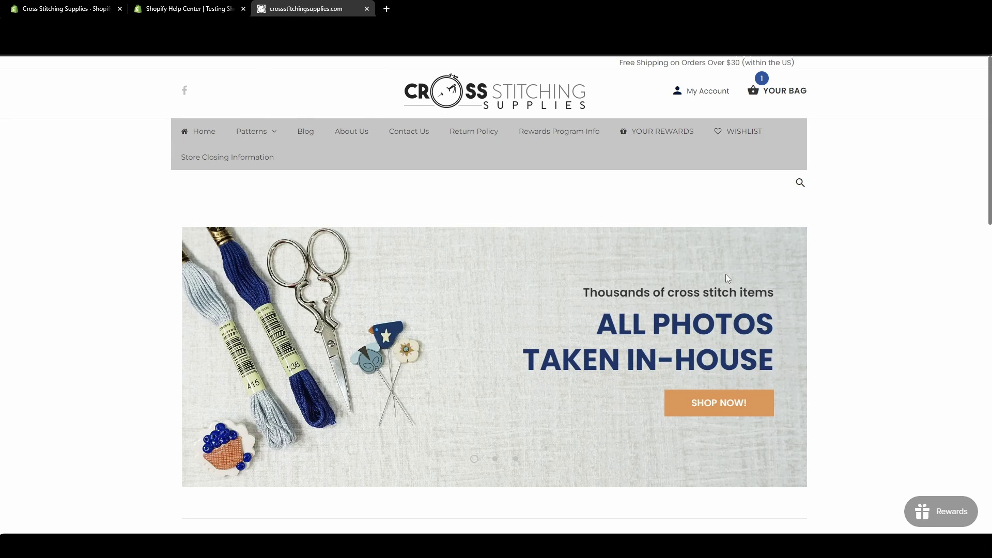
pyautogui.click(770, 91)
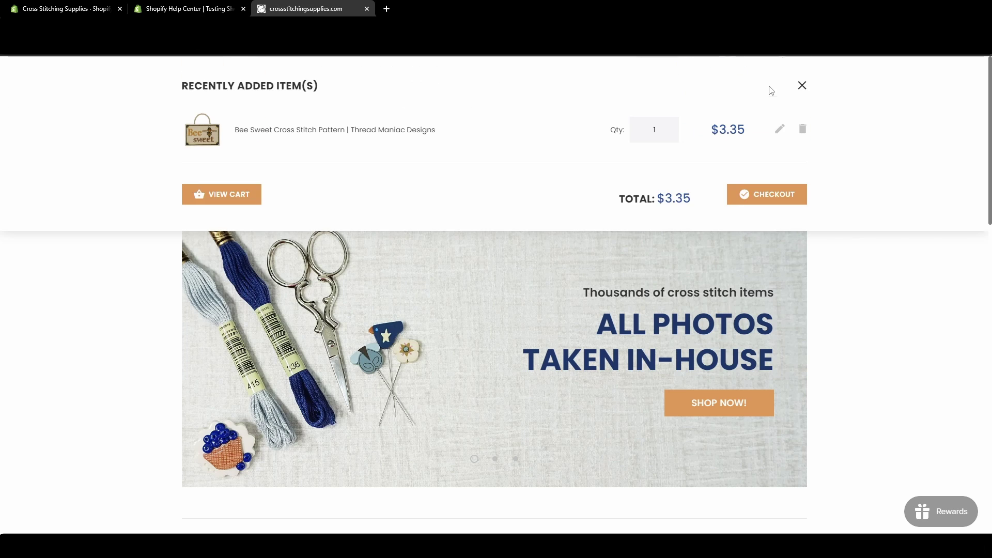
pyautogui.click(762, 200)
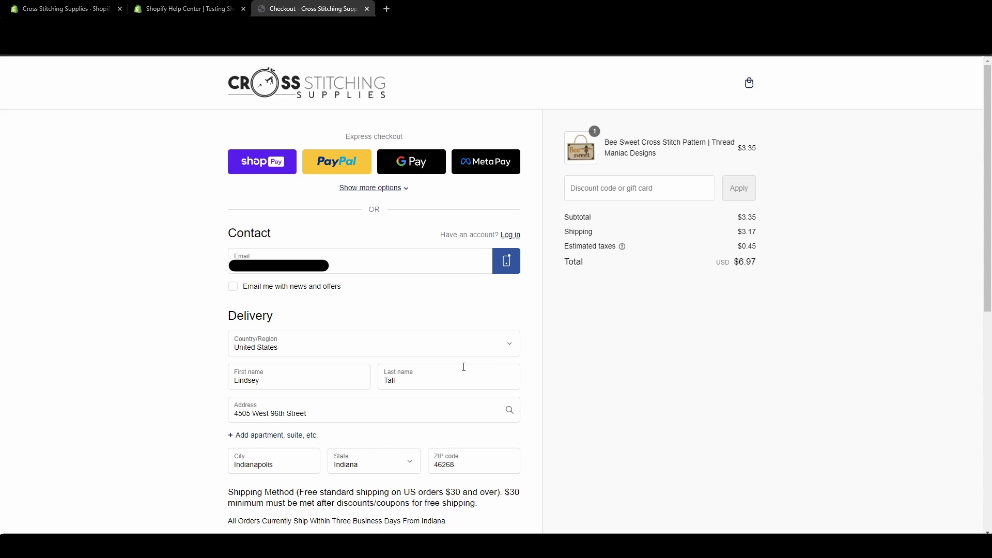
pyautogui.scroll(-8, 456, 366)
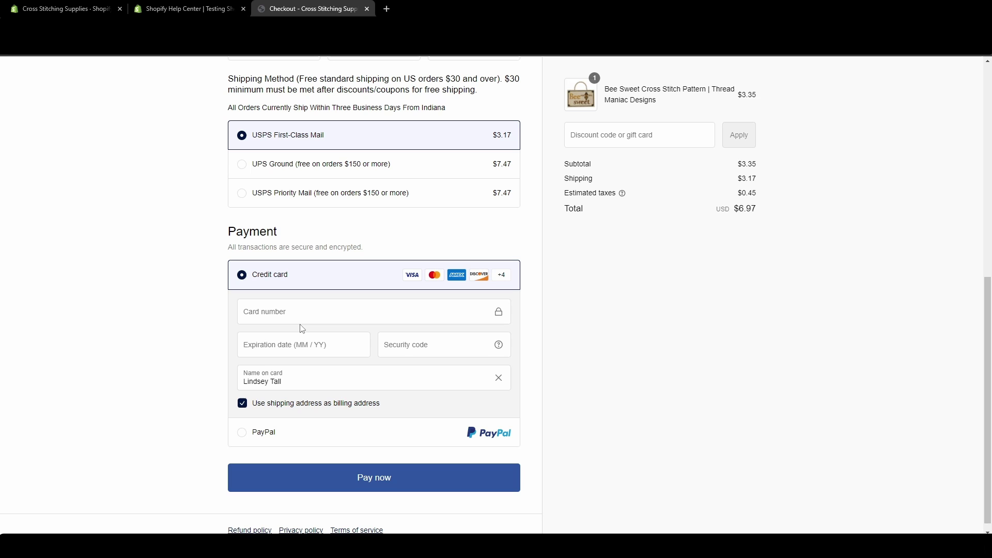
# Copy the Visa test card number from the Help Center article into the checkout Card number field.
pyautogui.click(282, 312)
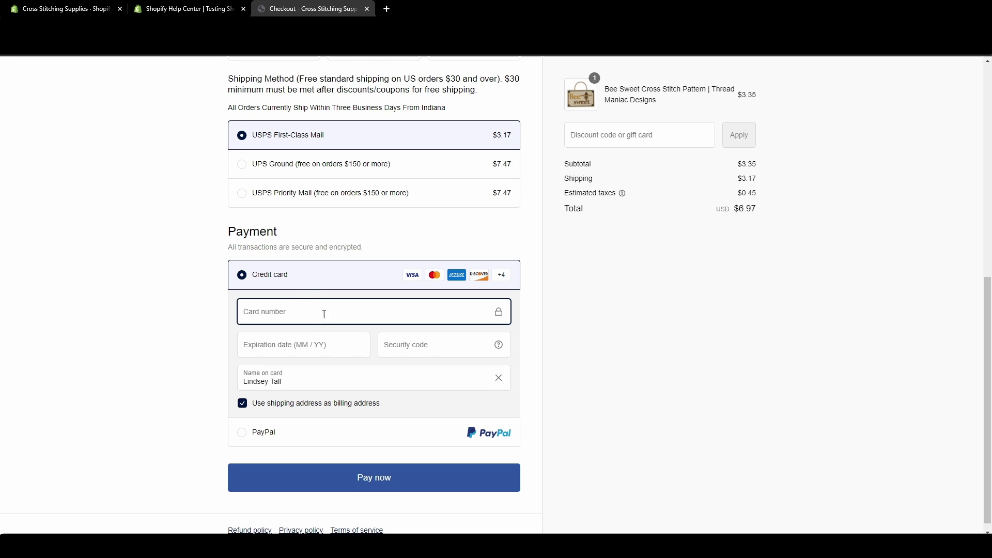
pyautogui.click(190, 10)
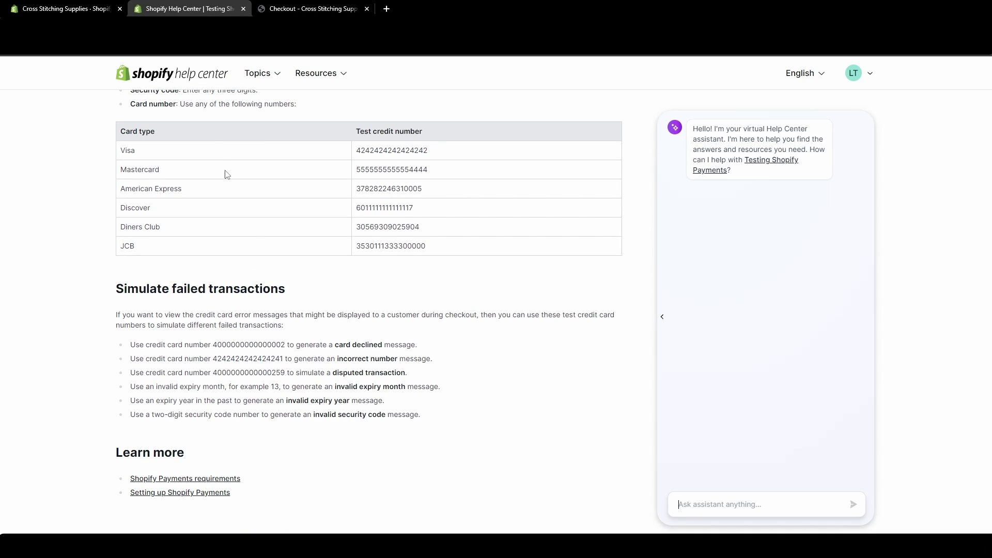
pyautogui.doubleClick(395, 149)
pyautogui.hotkey('ctrl', 'c')
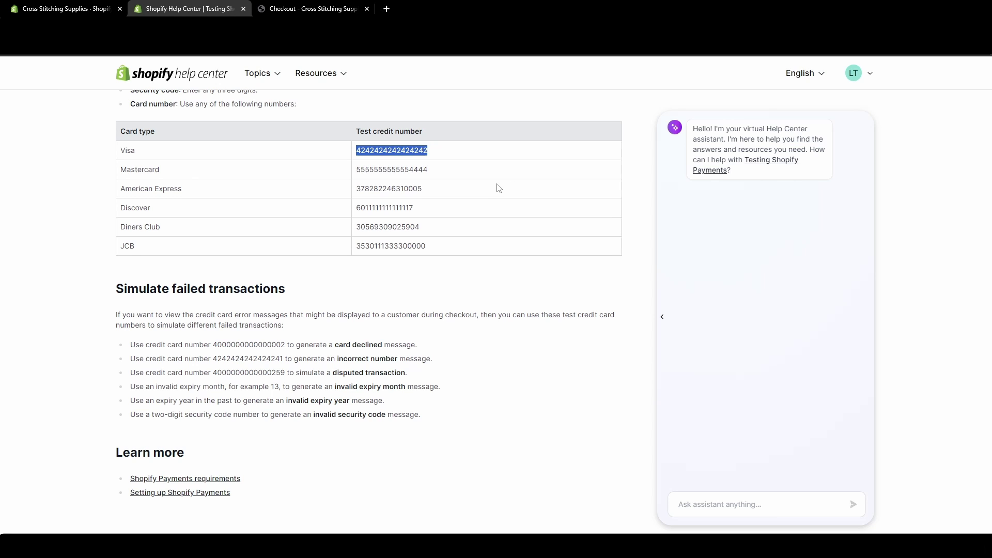
pyautogui.click(286, 9)
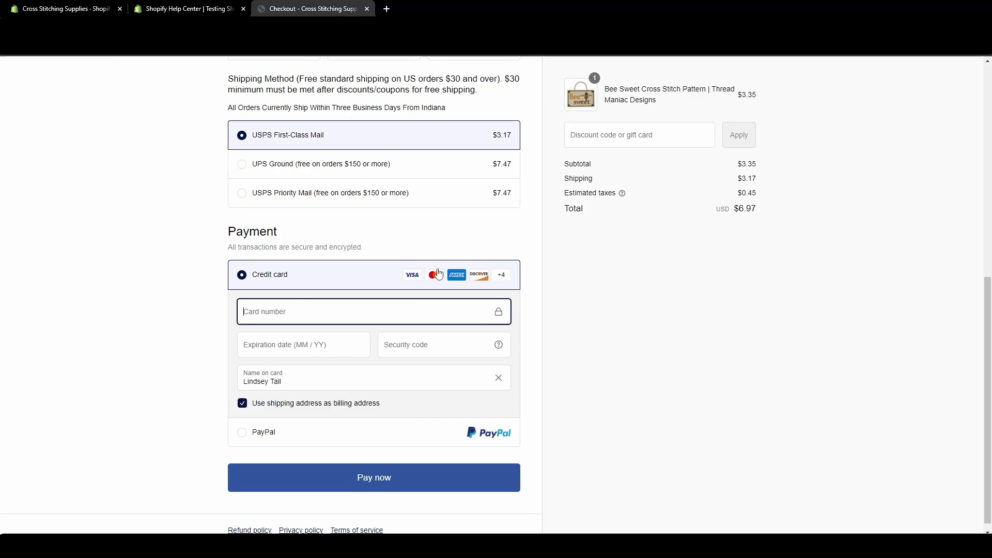
pyautogui.hotkey('ctrl', 'v')
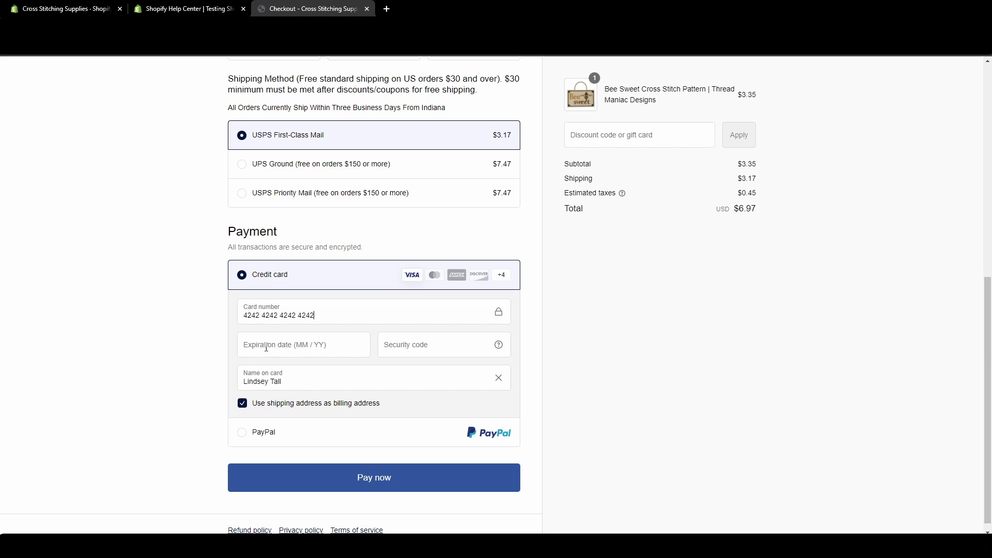
pyautogui.click(187, 9)
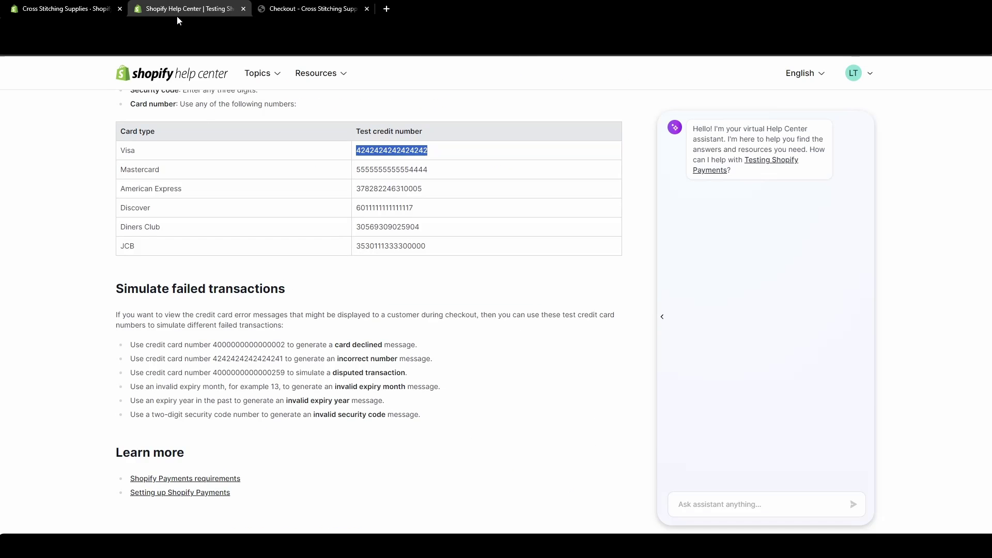
pyautogui.scroll(1, 213, 211)
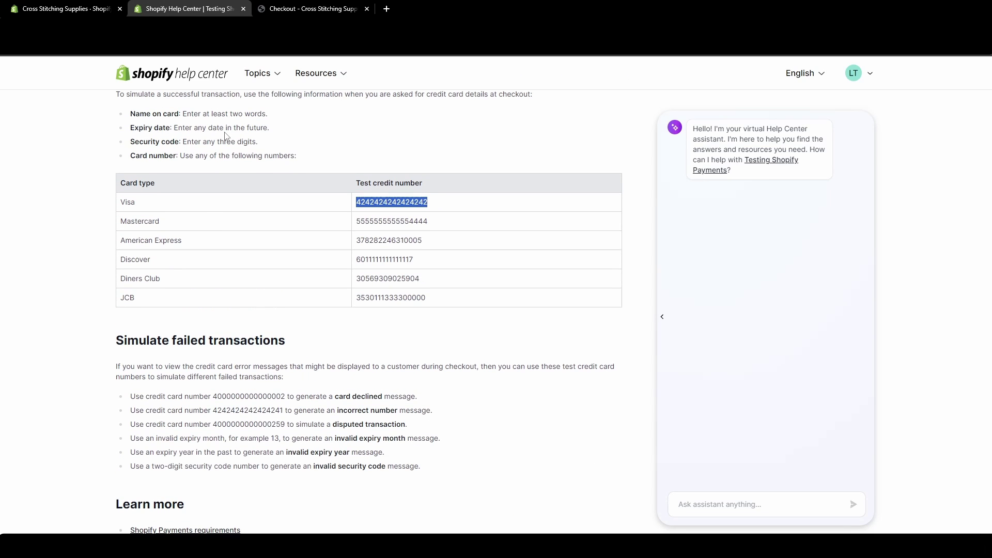
pyautogui.click(311, 9)
pyautogui.hotkey('ctrl', 'v')
pyautogui.click(293, 345)
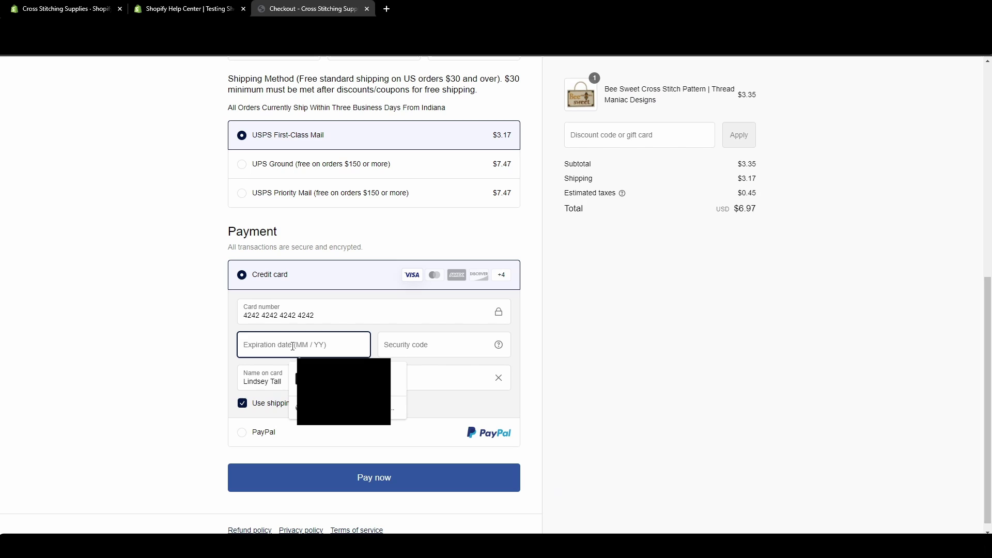
pyautogui.write('12 / ')
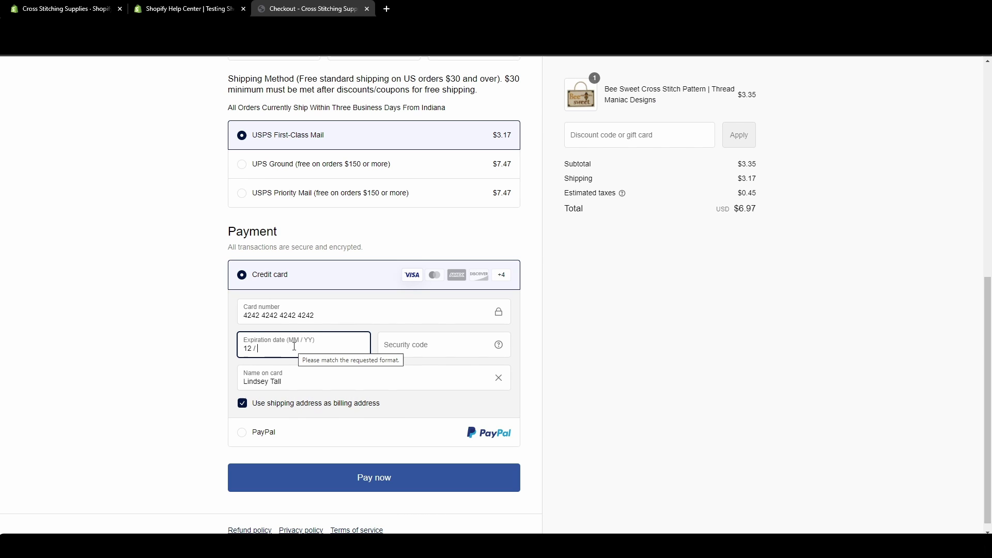
pyautogui.write('29')
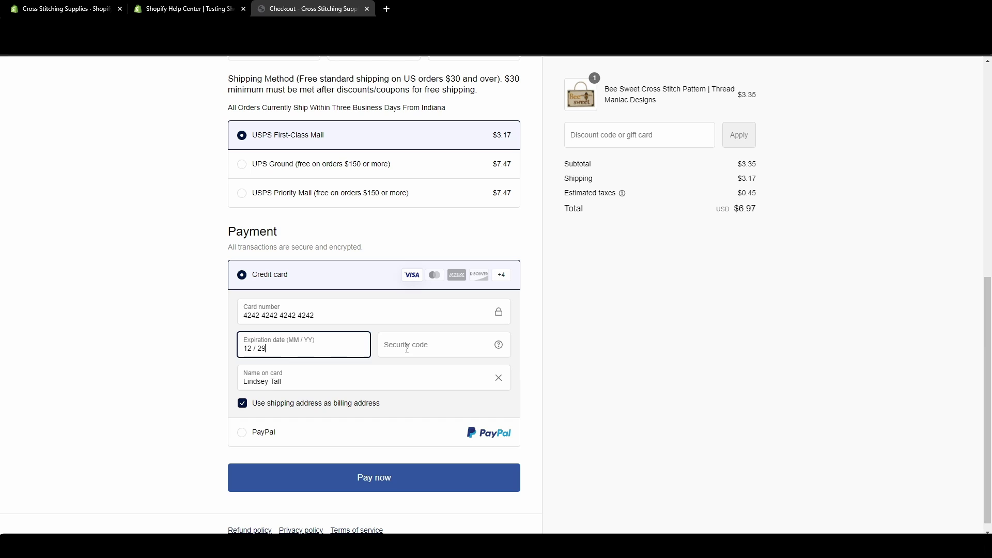
pyautogui.click(406, 345)
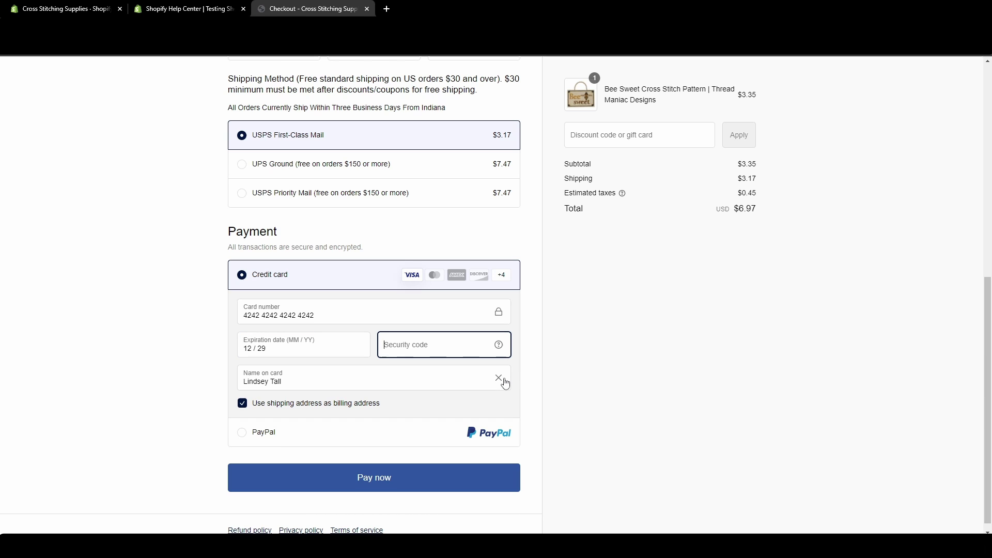
pyautogui.write('123')
pyautogui.press('Tab')
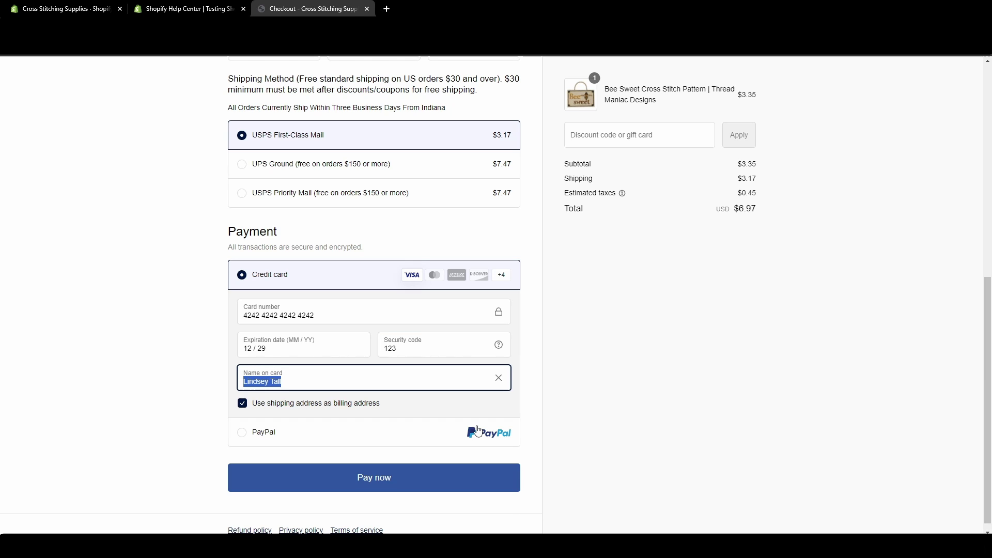
pyautogui.write('Jane Doe')
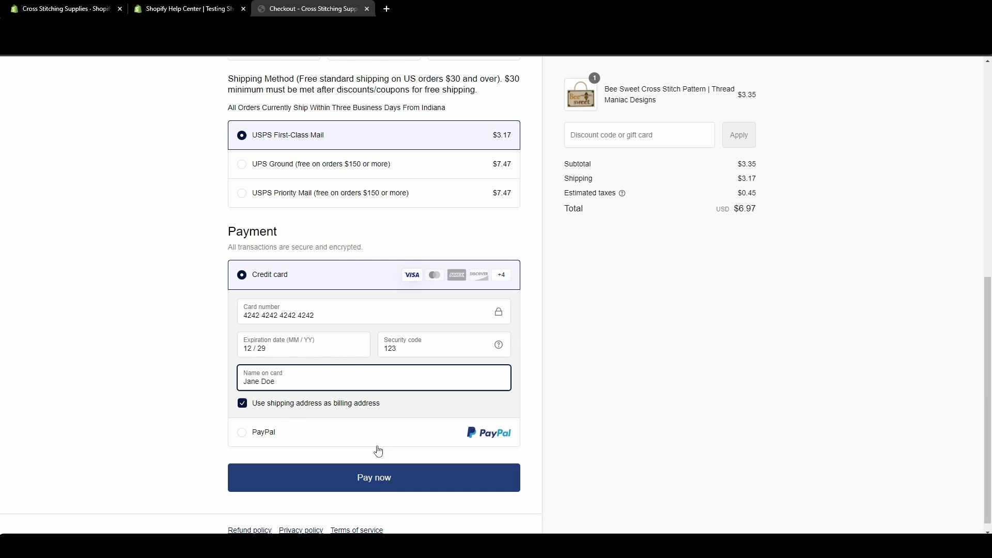
# Pay the $6.97 test order, review its confirmation number, and return to the test card numbers.
pyautogui.click(394, 479)
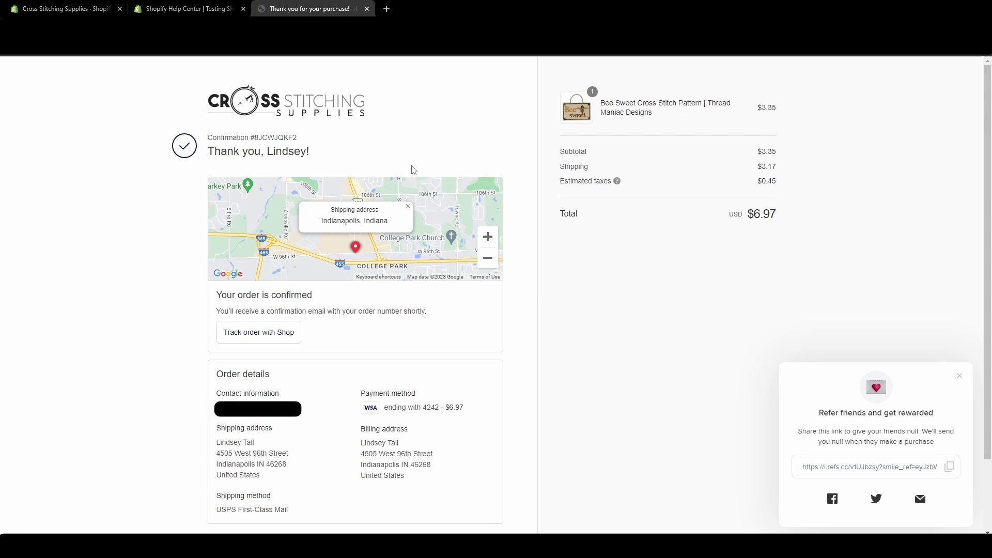
pyautogui.doubleClick(279, 137)
pyautogui.click(450, 151)
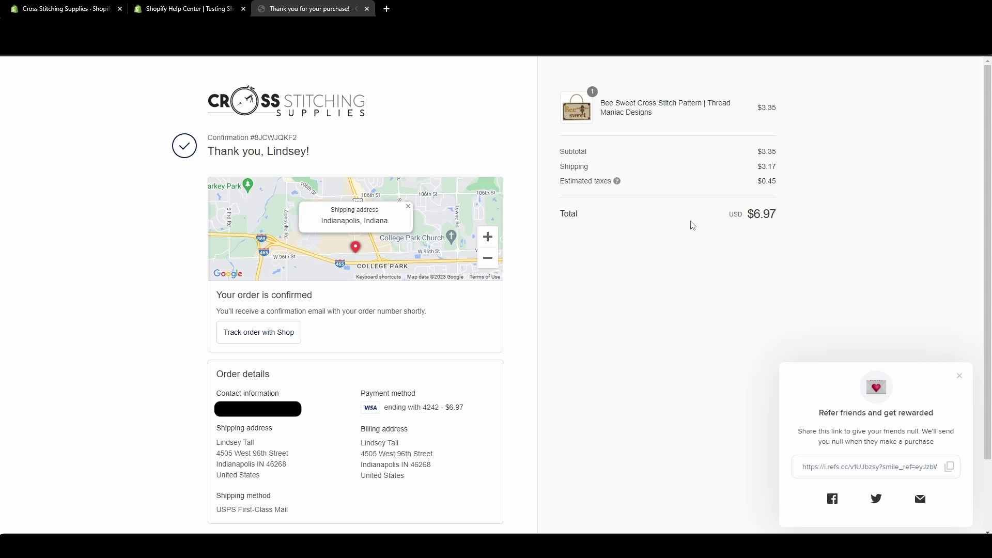
pyautogui.hotkey('ctrl', 'shift', 'Tab')
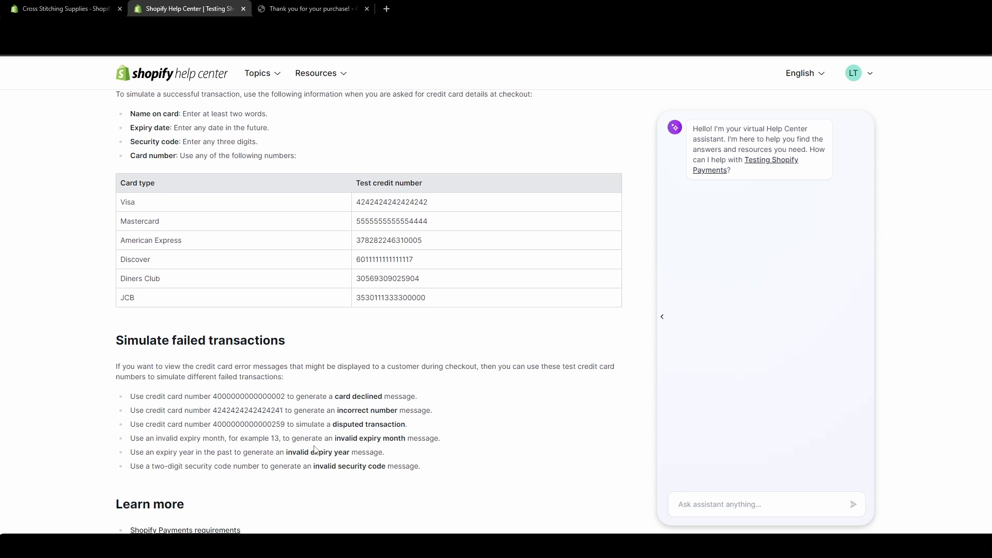
pyautogui.doubleClick(235, 396)
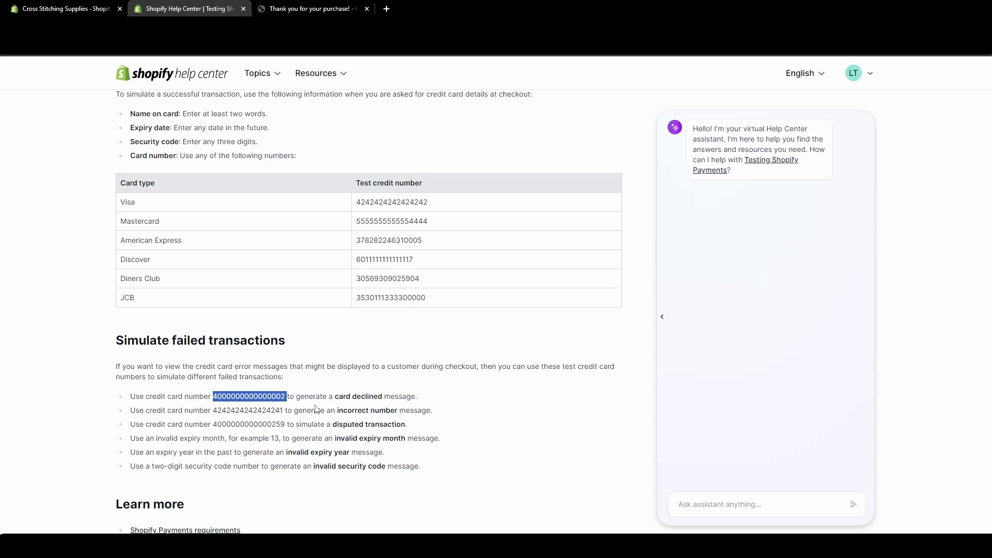
pyautogui.click(306, 9)
# Add Bee Sweet from the homepage Bestsellers to the cart and check out.
pyautogui.click(309, 116)
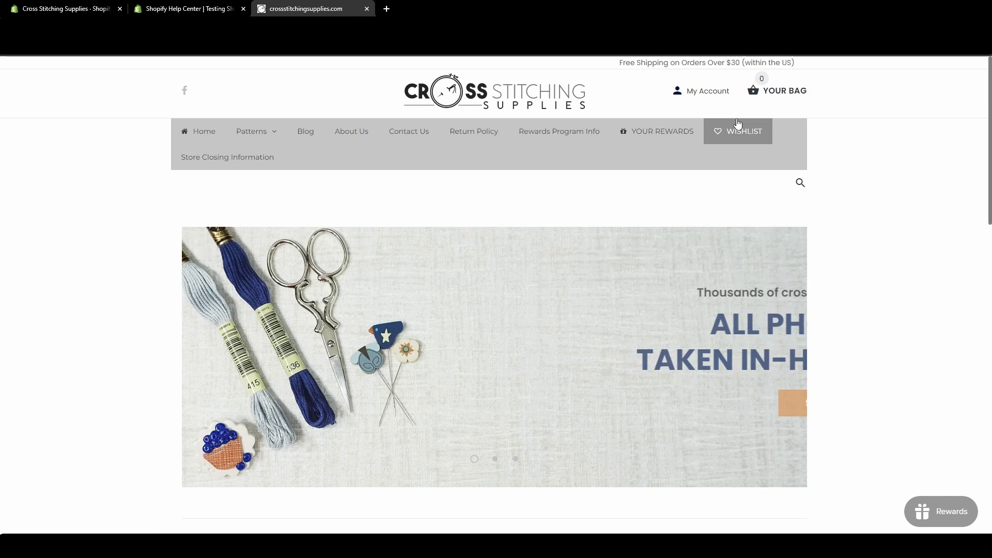
pyautogui.scroll(-7, 589, 341)
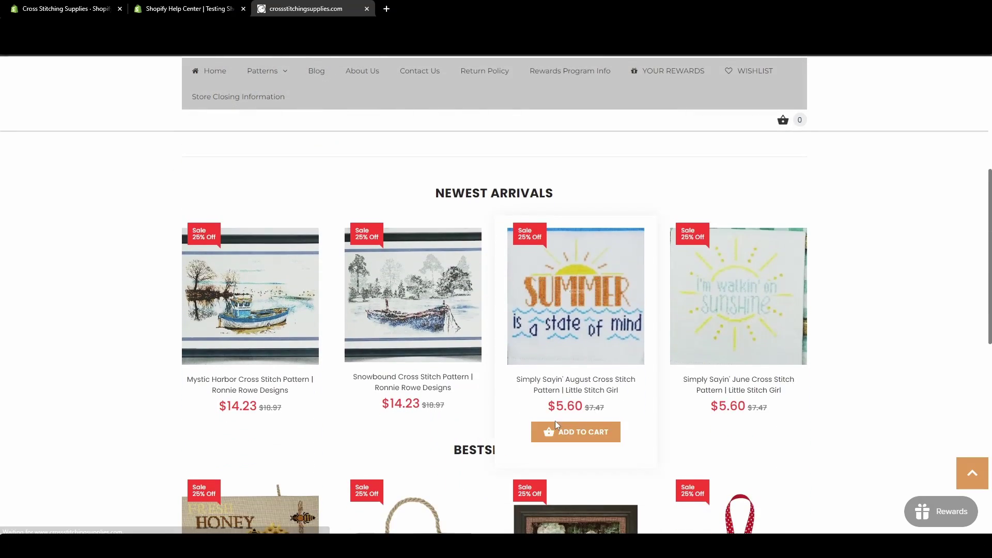
pyautogui.scroll(-4, 555, 420)
pyautogui.click(422, 481)
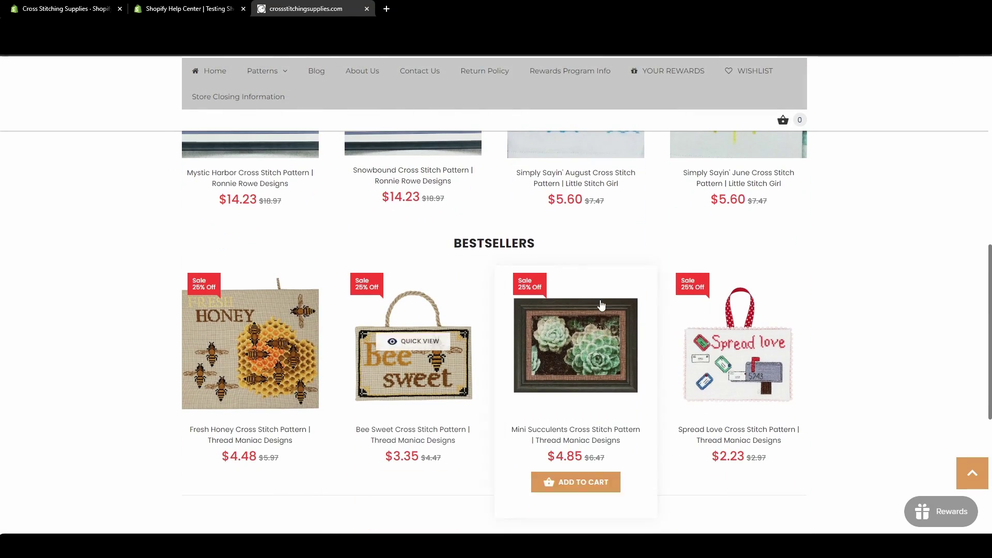
pyautogui.scroll(4, 605, 374)
pyautogui.scroll(6, 605, 374)
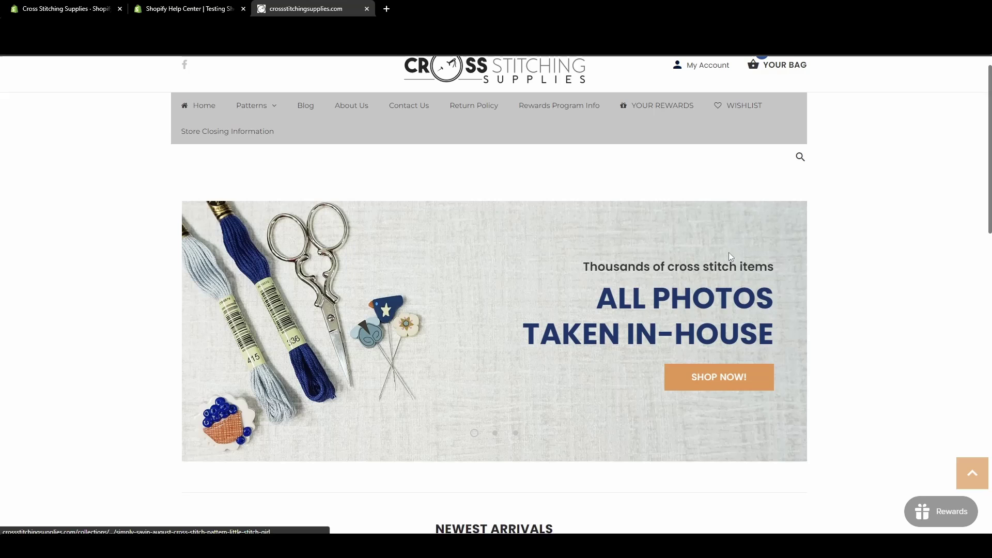
pyautogui.click(783, 95)
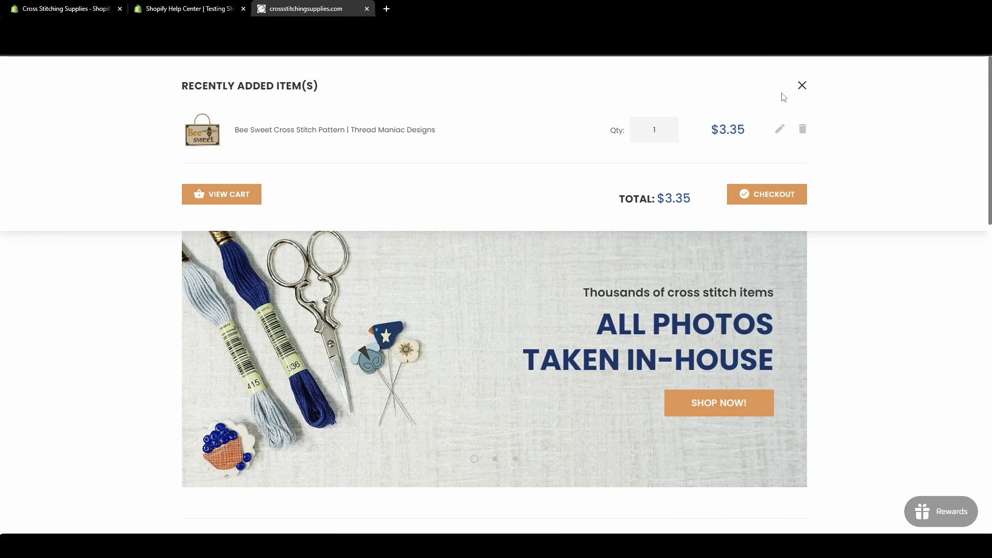
pyautogui.click(768, 194)
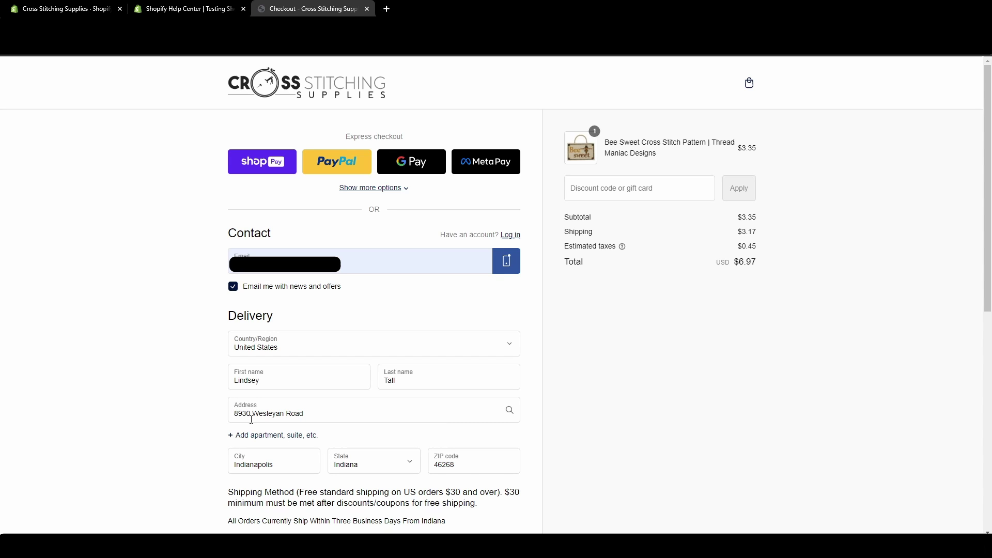
pyautogui.scroll(-8, 246, 417)
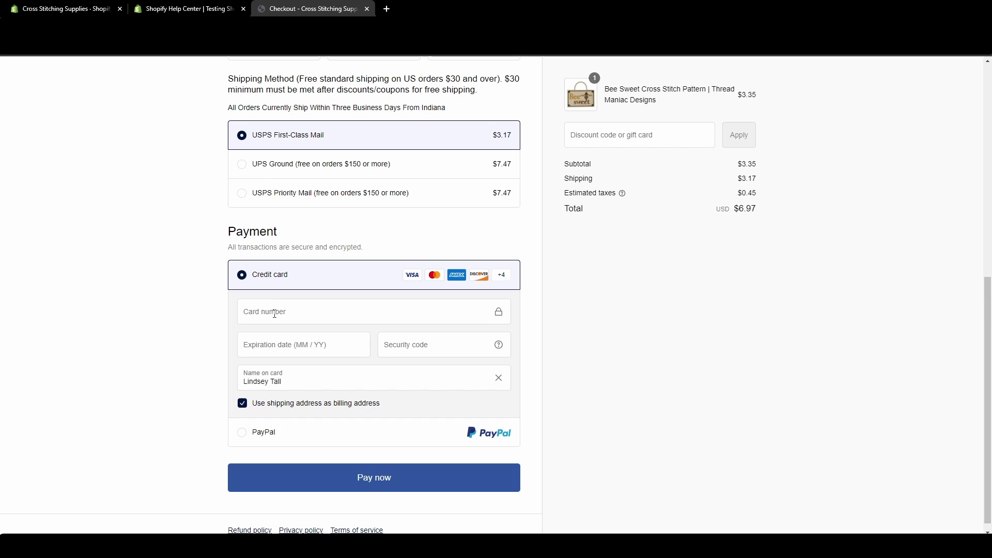
pyautogui.click(189, 9)
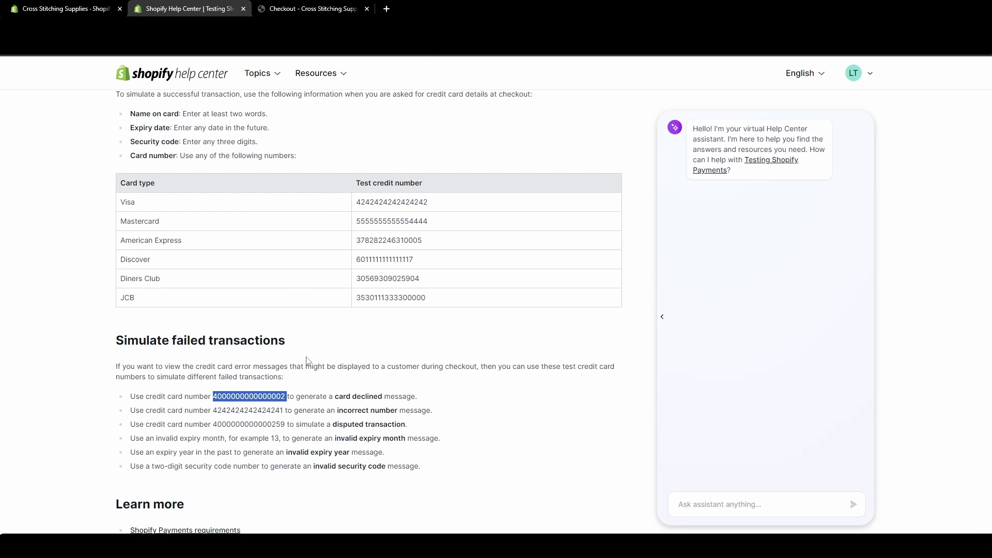
pyautogui.click(315, 9)
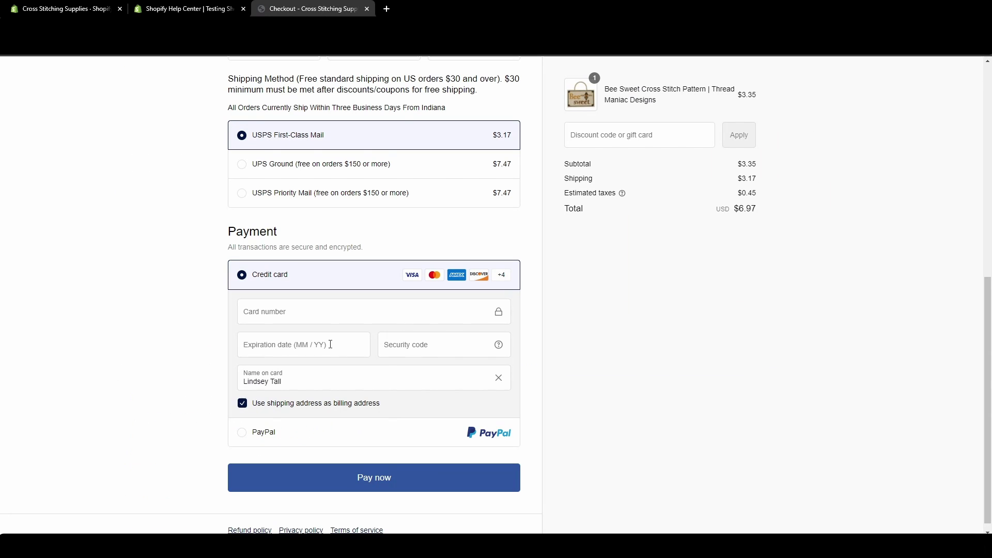
pyautogui.click(279, 317)
pyautogui.hotkey('ctrl', 'v')
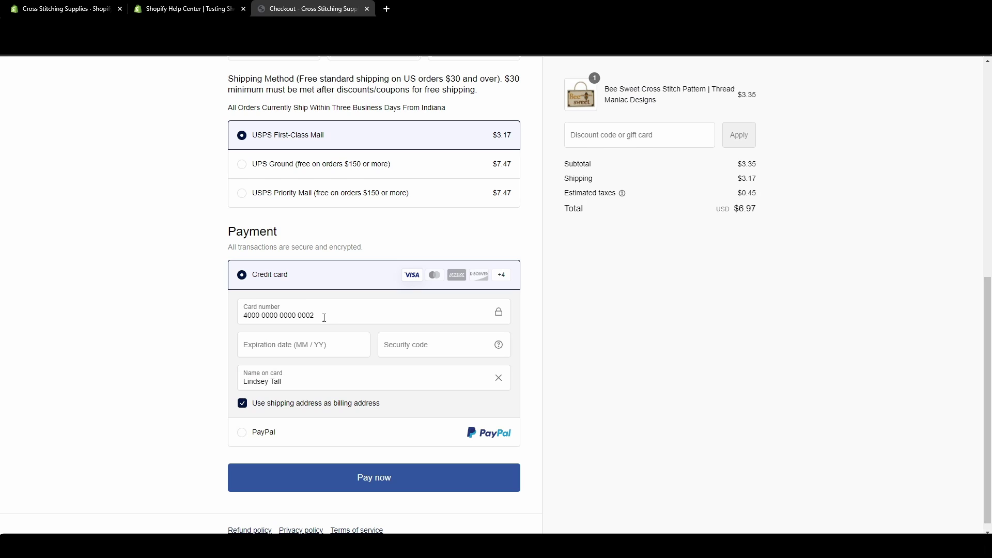
pyautogui.click(295, 349)
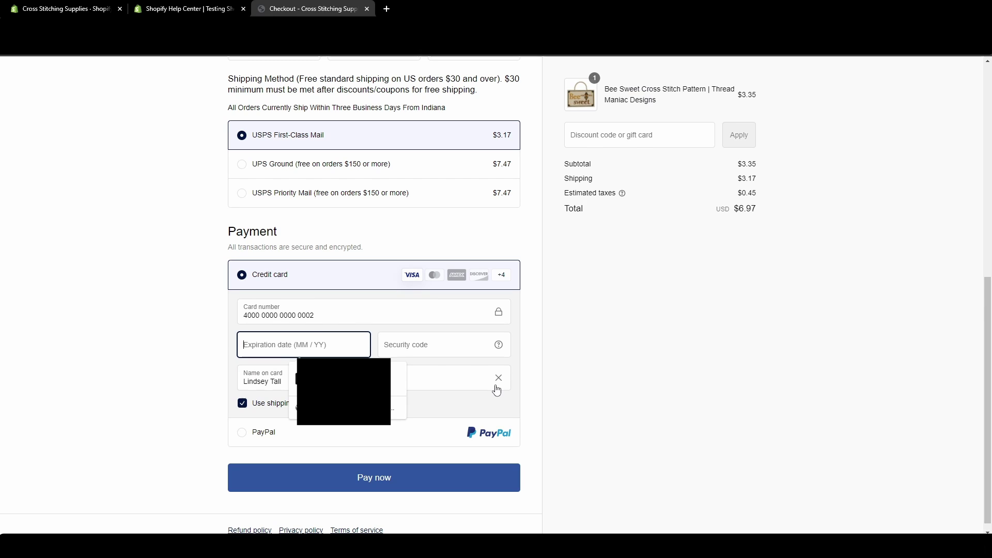
pyautogui.write('12 / 29')
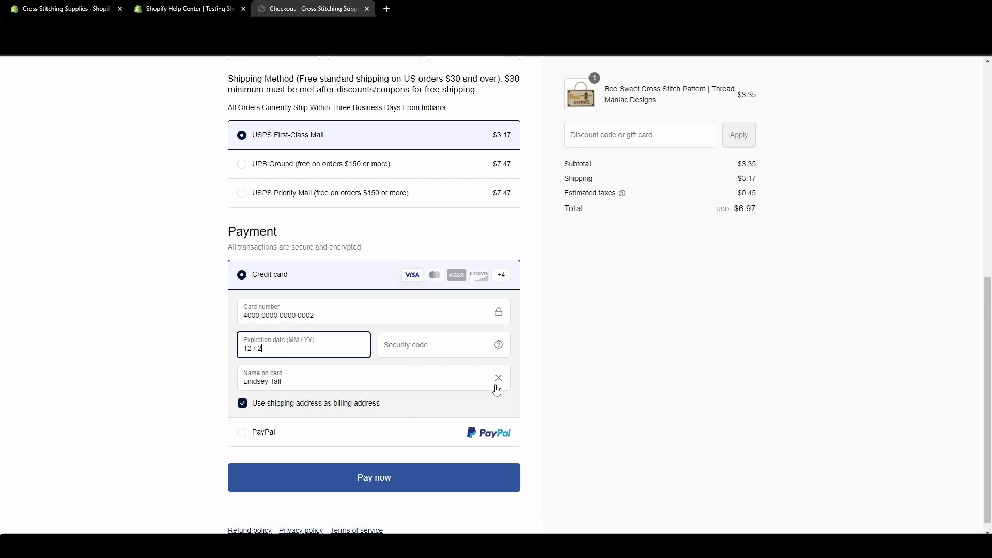
pyautogui.click(438, 346)
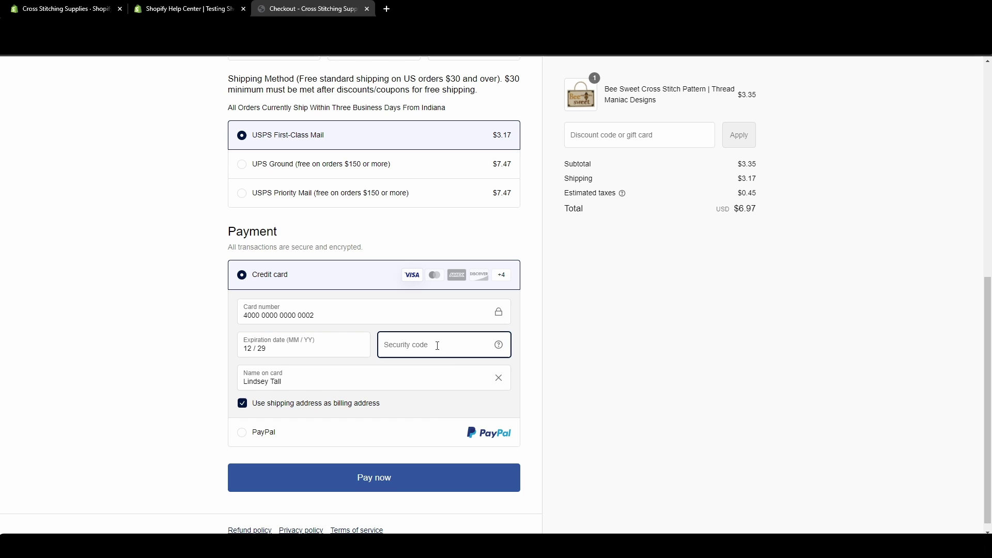
pyautogui.write('111')
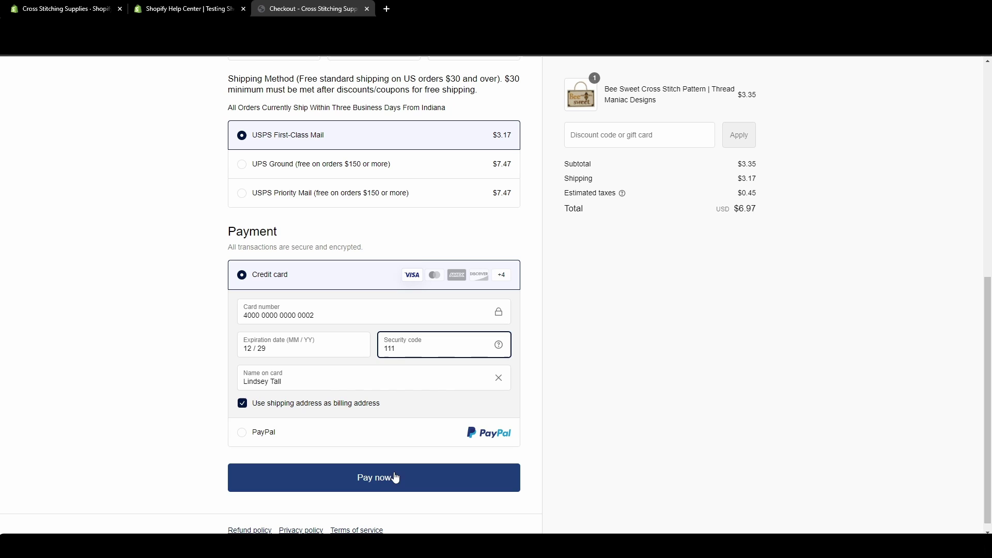
pyautogui.click(388, 488)
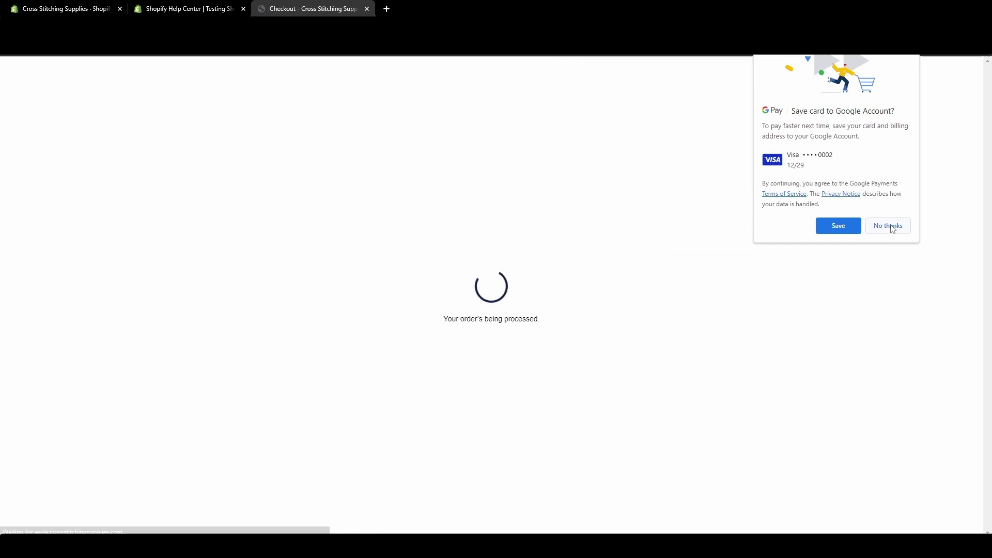
pyautogui.click(891, 227)
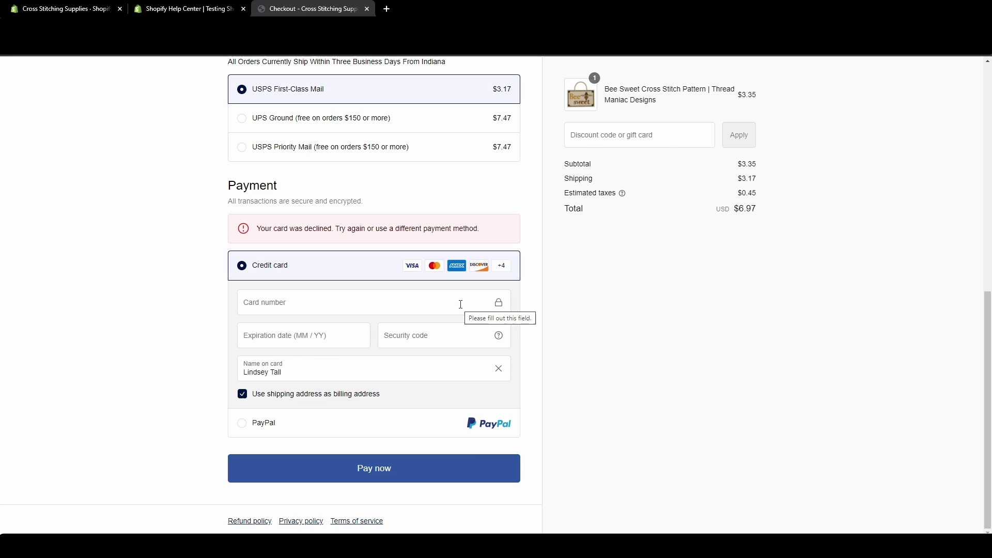
pyautogui.click(185, 9)
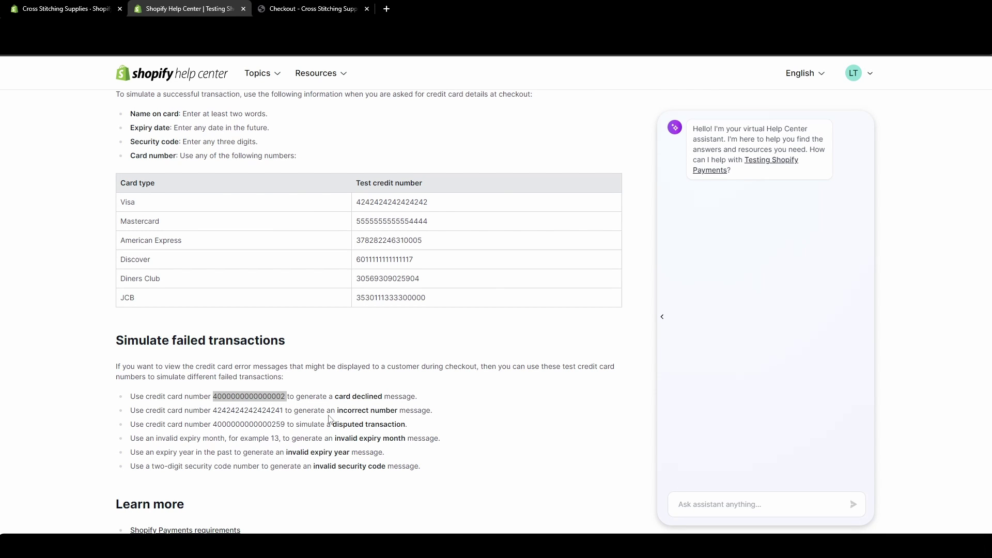
pyautogui.moveTo(213, 410); pyautogui.dragTo(285, 411)
pyautogui.hotkey('ctrl', 'c')
pyautogui.click(310, 9)
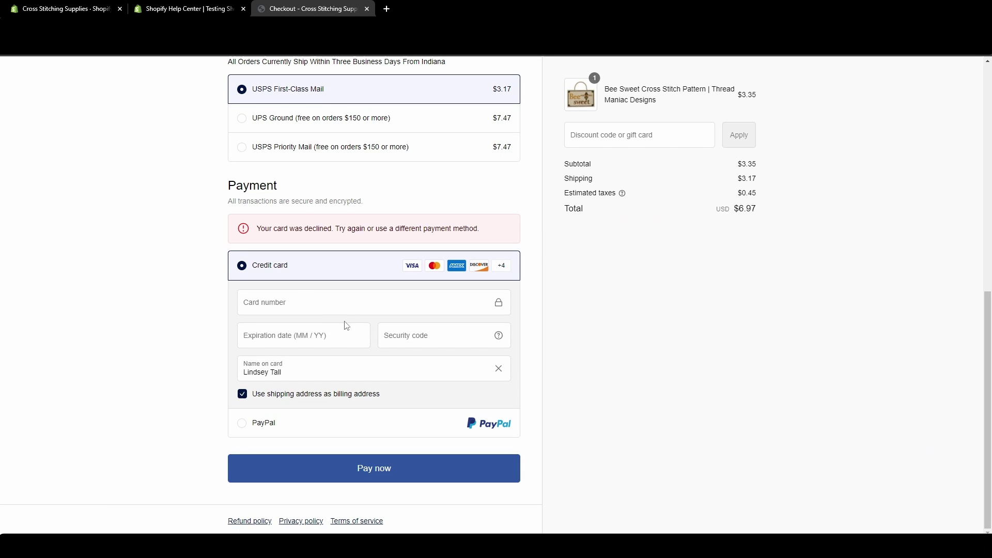
pyautogui.click(297, 300)
pyautogui.hotkey('ctrl', 'v')
pyautogui.click(313, 343)
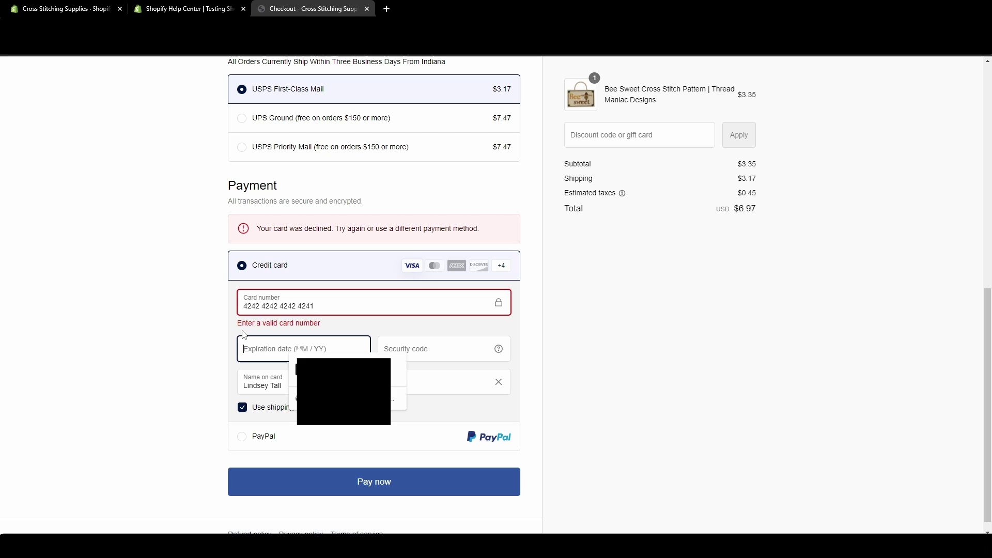
pyautogui.moveTo(238, 326); pyautogui.dragTo(275, 333)
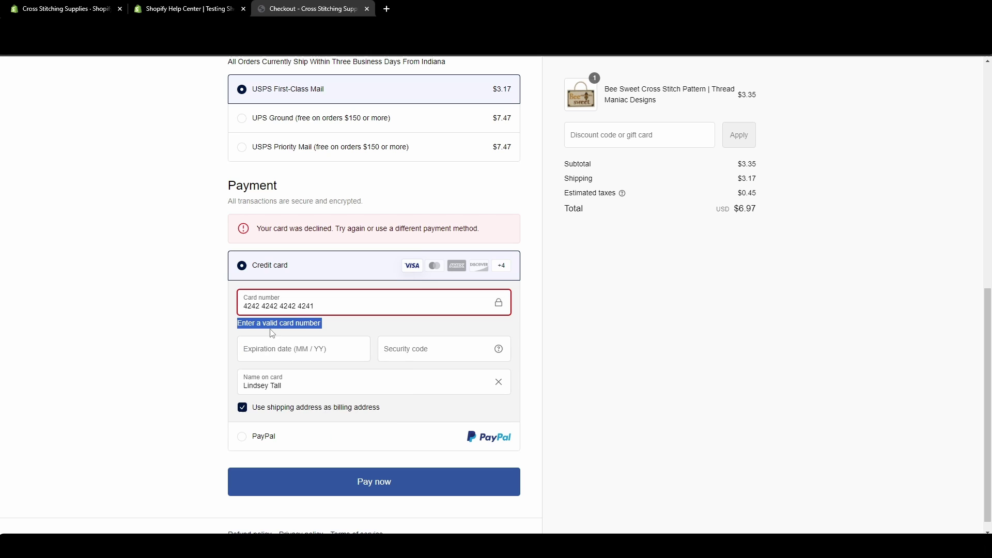
pyautogui.click(337, 328)
pyautogui.click(308, 350)
pyautogui.write('1229')
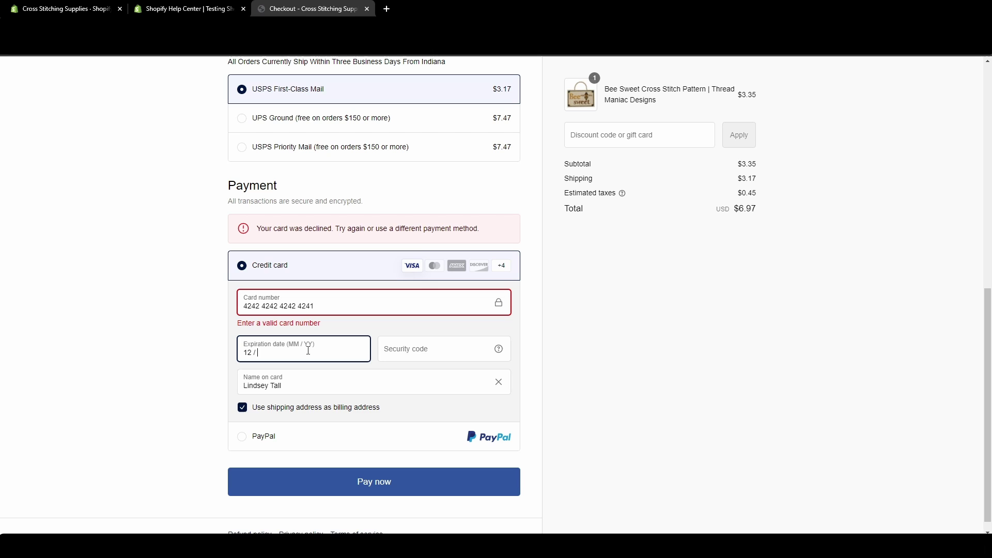
pyautogui.click(402, 349)
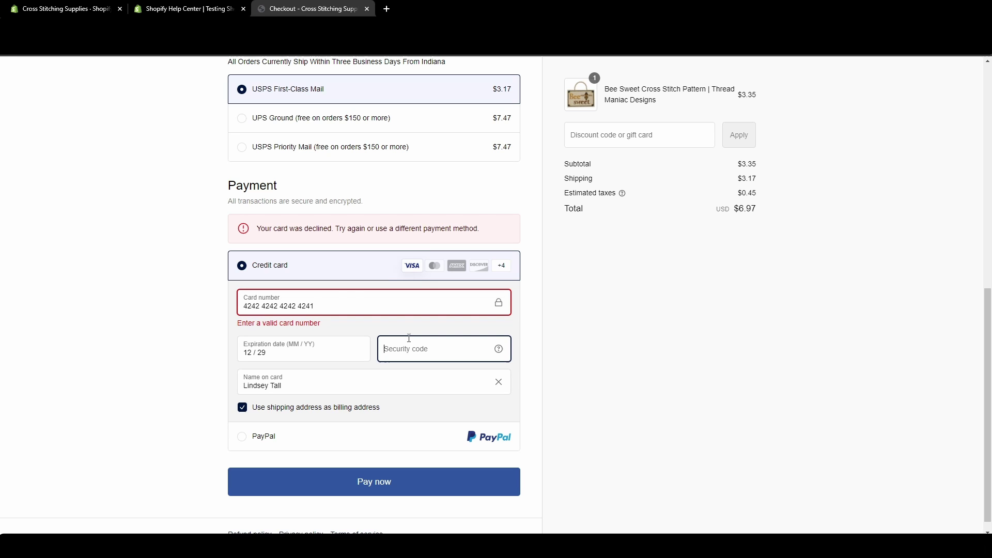
pyautogui.write('111')
pyautogui.click(333, 486)
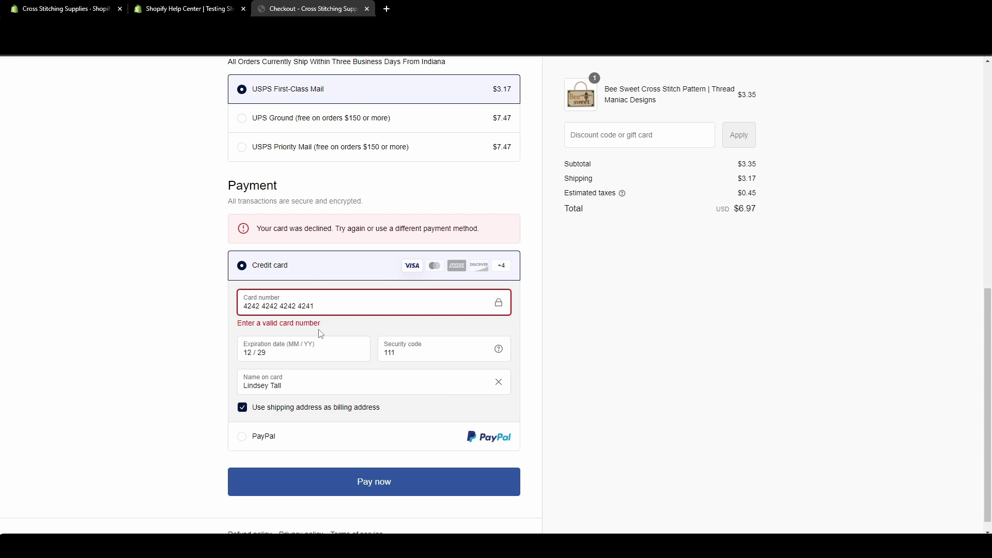
pyautogui.click(169, 10)
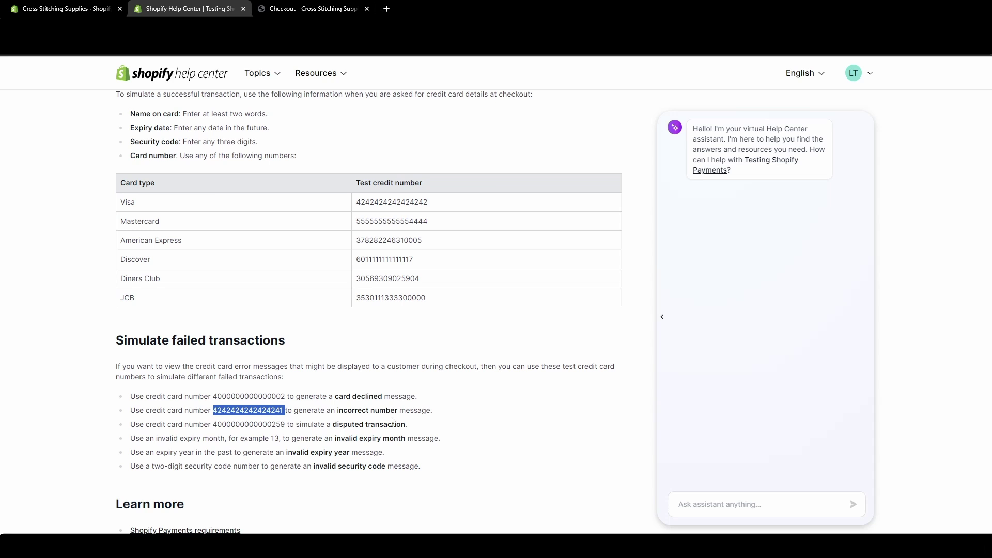
pyautogui.doubleClick(240, 426)
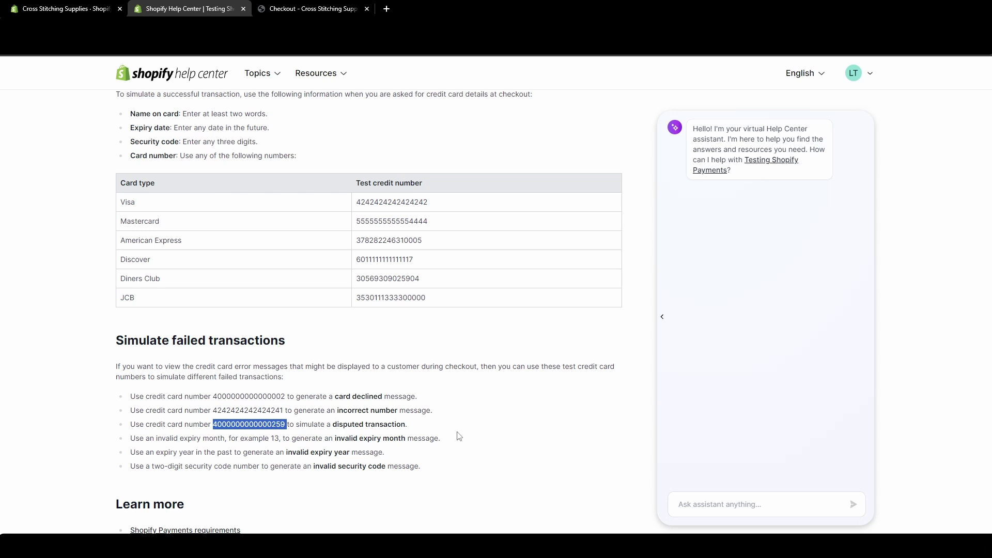
pyautogui.hotkey('ctrl', 'Tab')
pyautogui.hotkey('ctrl', 'a')
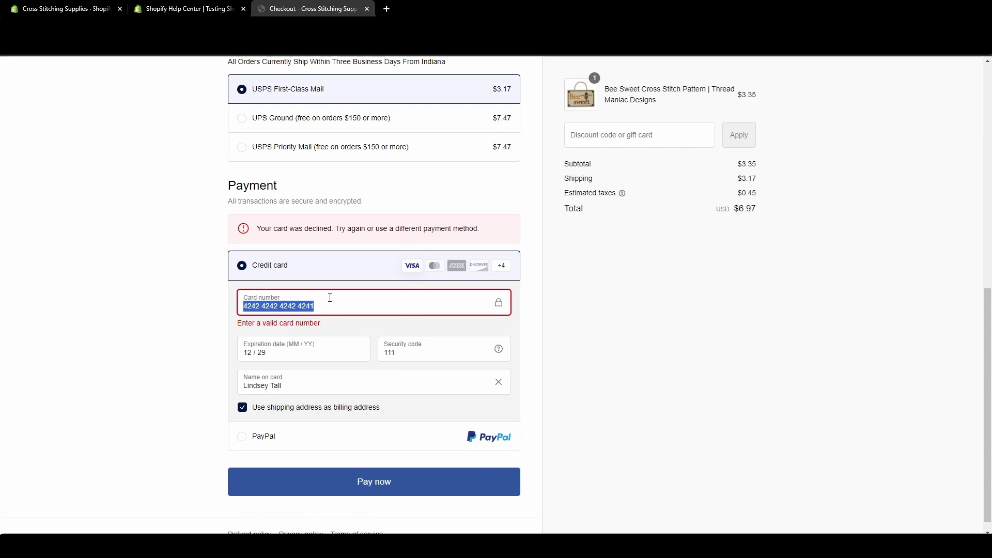
pyautogui.hotkey('ctrl', 'v')
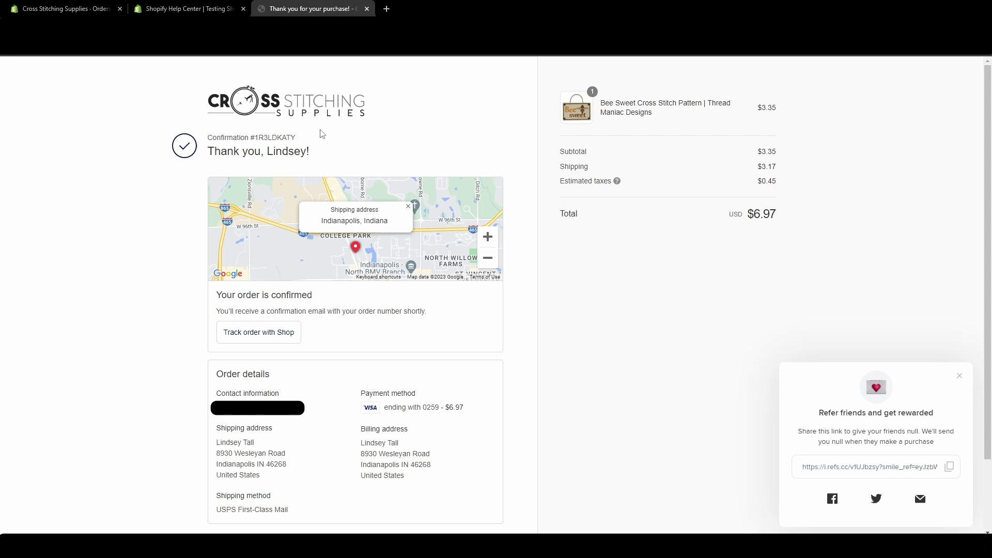
# Open test orders #22124 and #22125 from the admin Orders list in new tabs, viewing #22124.
pyautogui.click(66, 9)
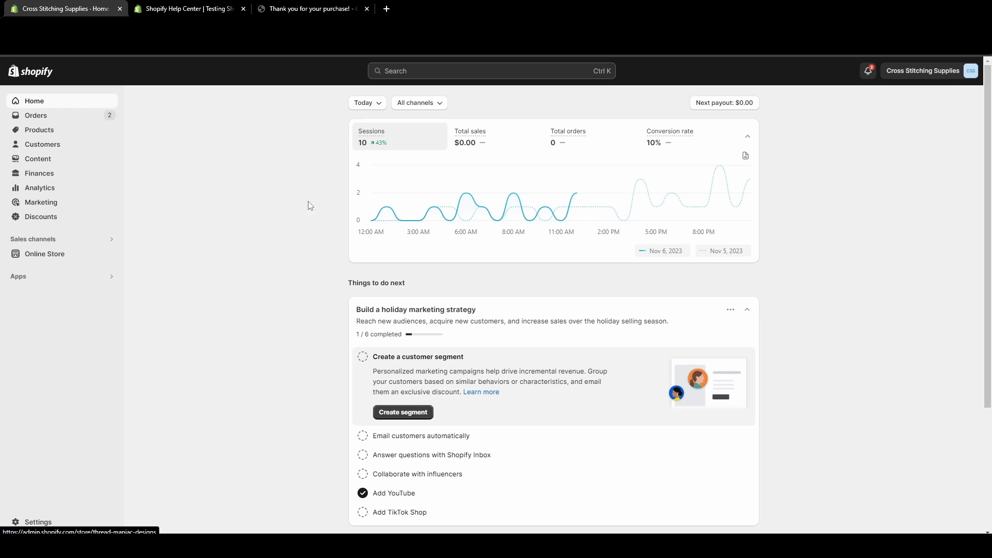
pyautogui.click(87, 121)
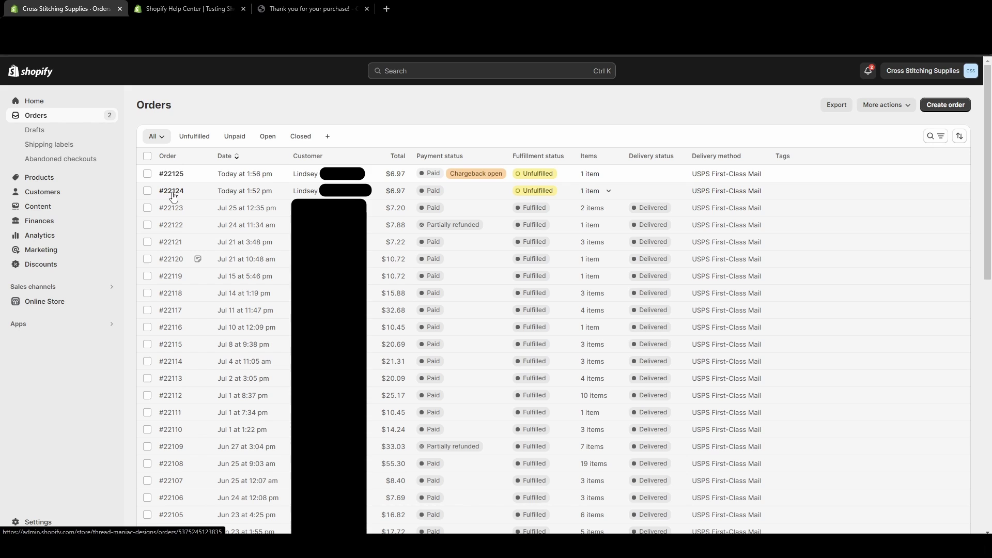
pyautogui.middleClick(171, 191)
pyautogui.middleClick(176, 181)
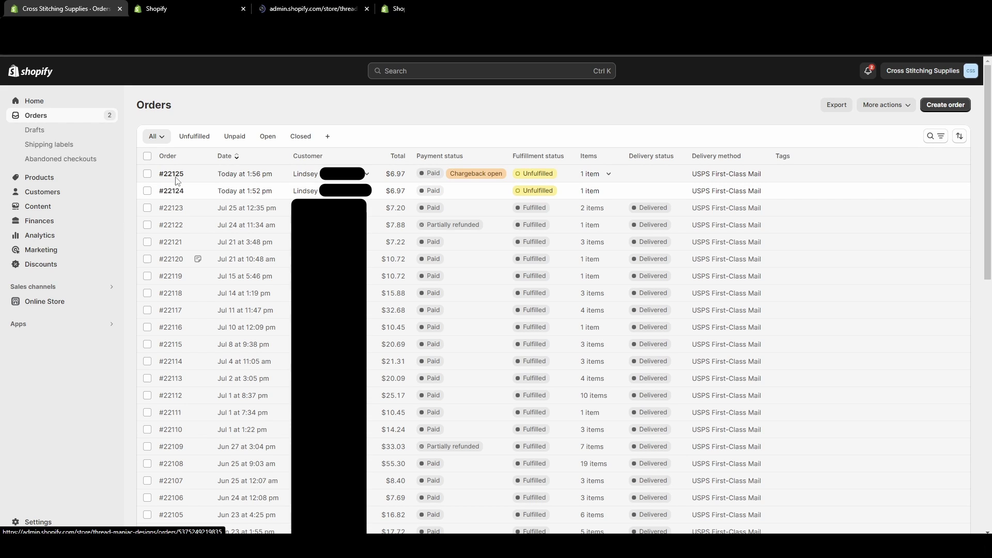
pyautogui.click(185, 10)
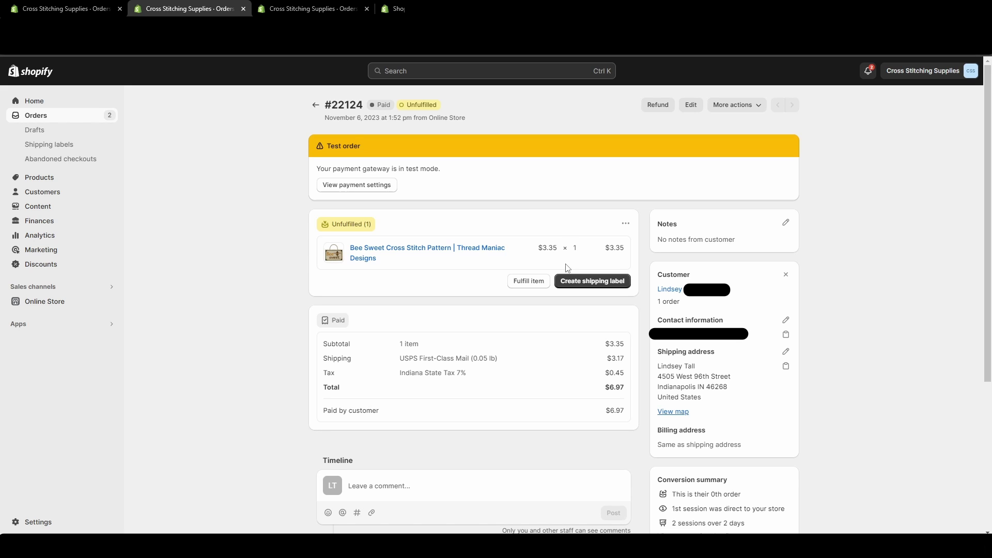
pyautogui.scroll(-4, 231, 416)
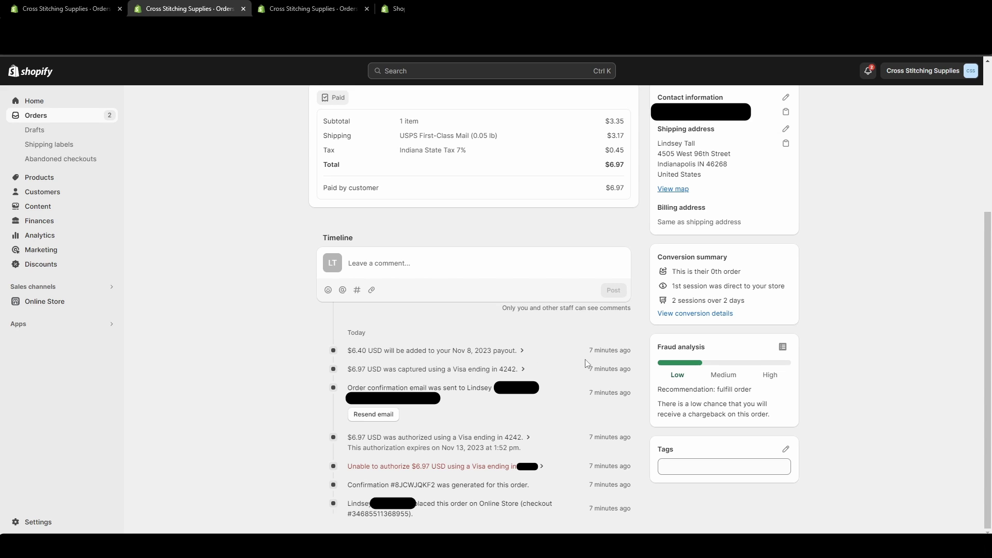
# View order #22125's details and highlight its $21.97 chargeback amount.
pyautogui.click(286, 8)
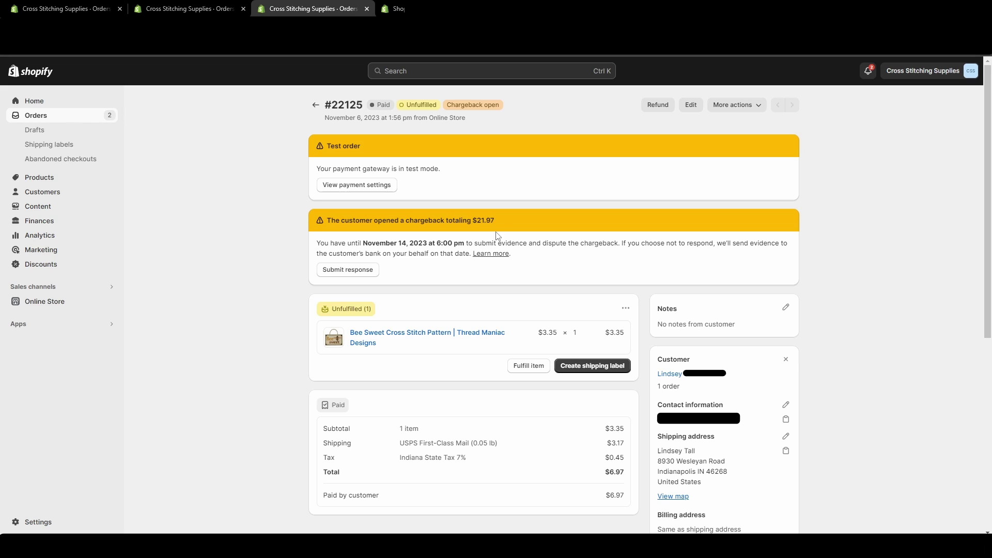
pyautogui.moveTo(479, 221); pyautogui.dragTo(500, 221)
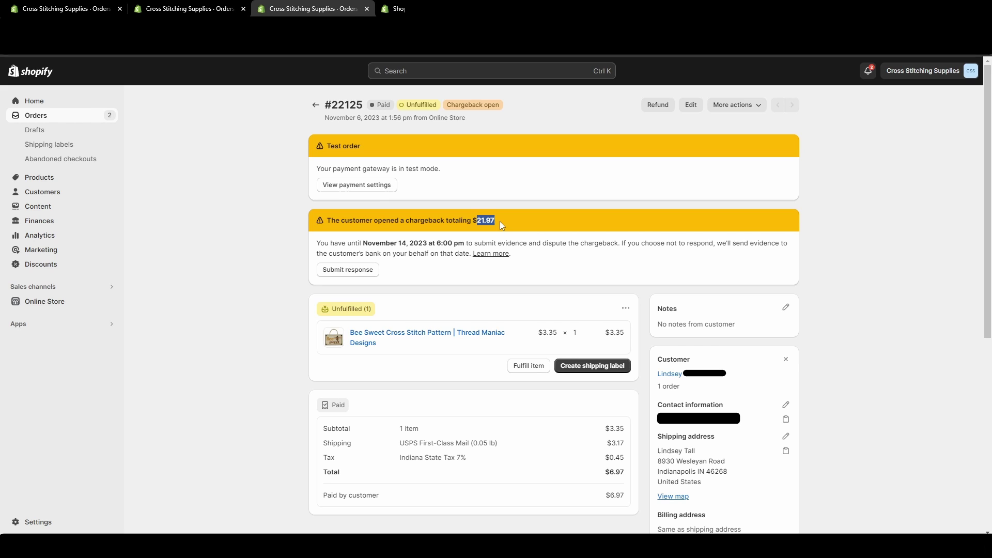
pyautogui.click(504, 225)
pyautogui.scroll(-6, 174, 296)
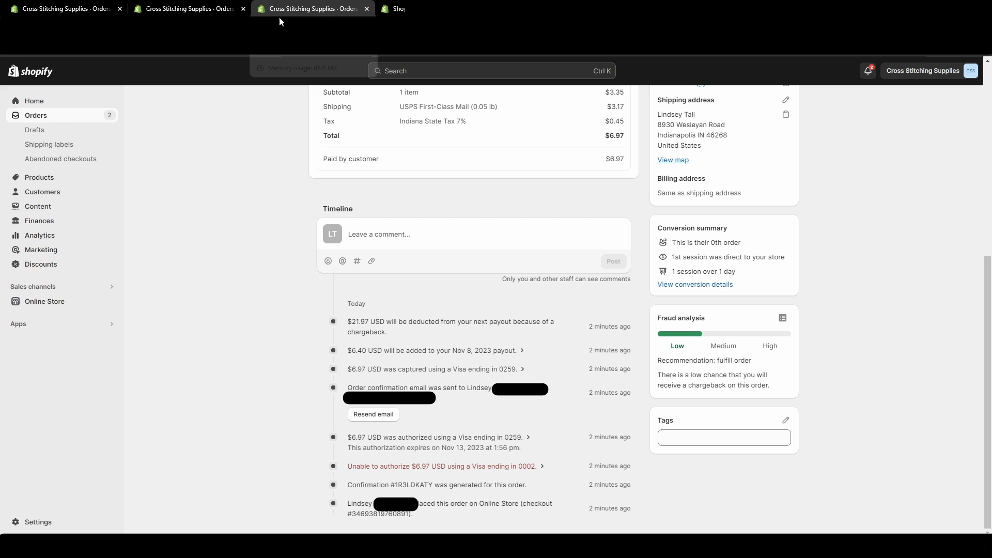
# Close both order tabs, select the Diners Club test card number, and return to the confirmation page.
pyautogui.click(243, 9)
pyautogui.click(243, 9)
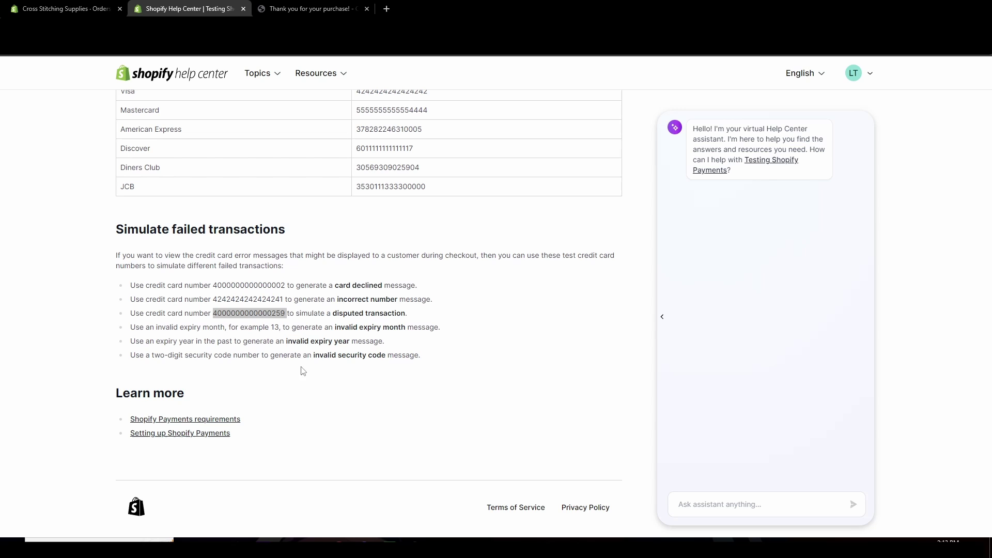
pyautogui.click(384, 179)
pyautogui.doubleClick(388, 167)
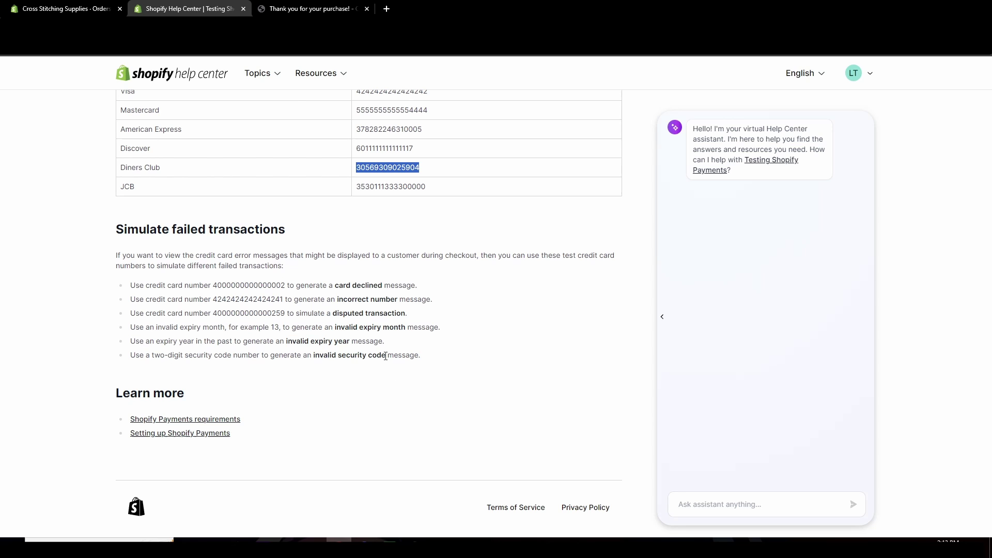
pyautogui.click(287, 10)
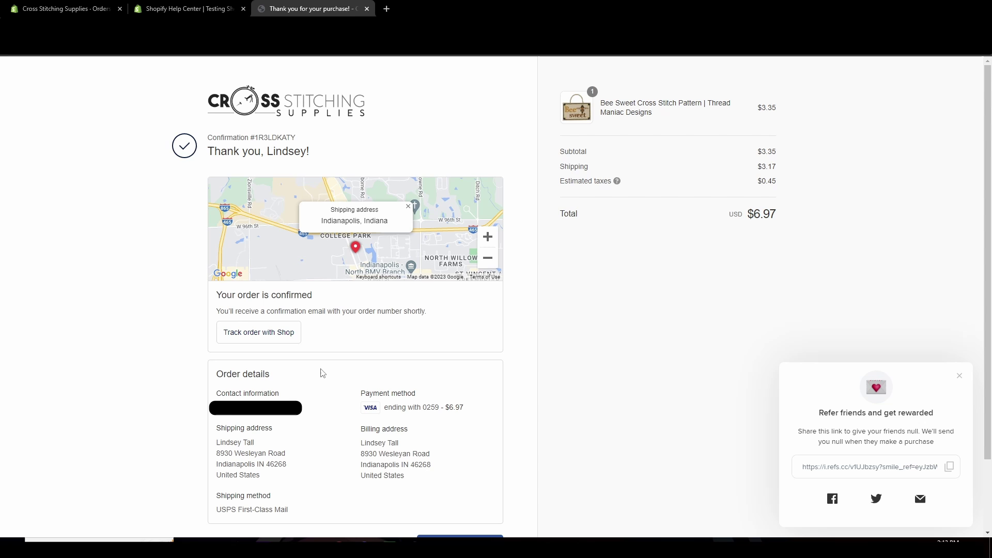
# From the store homepage, add the Fresh Honey pattern to the cart and check out to the payment section.
pyautogui.click(274, 119)
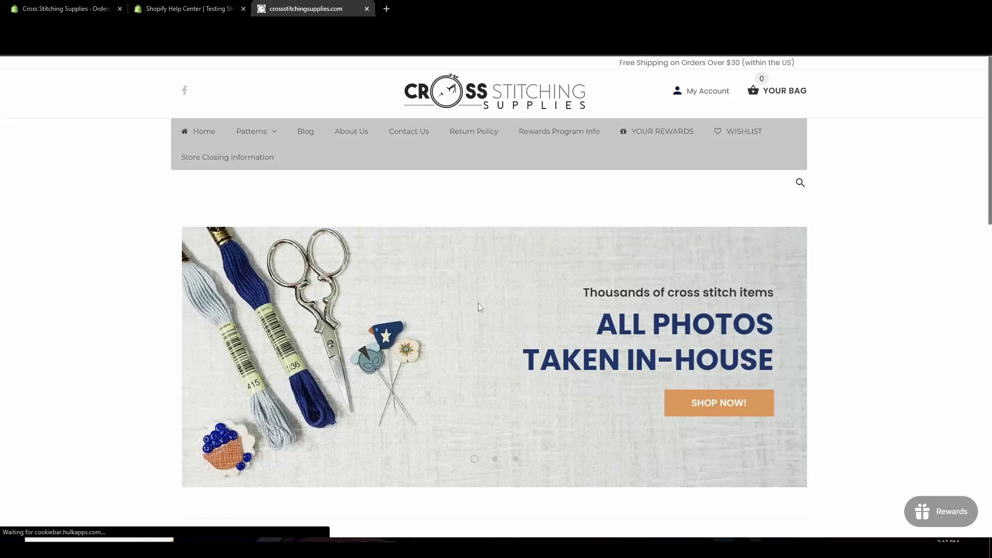
pyautogui.scroll(-10, 478, 305)
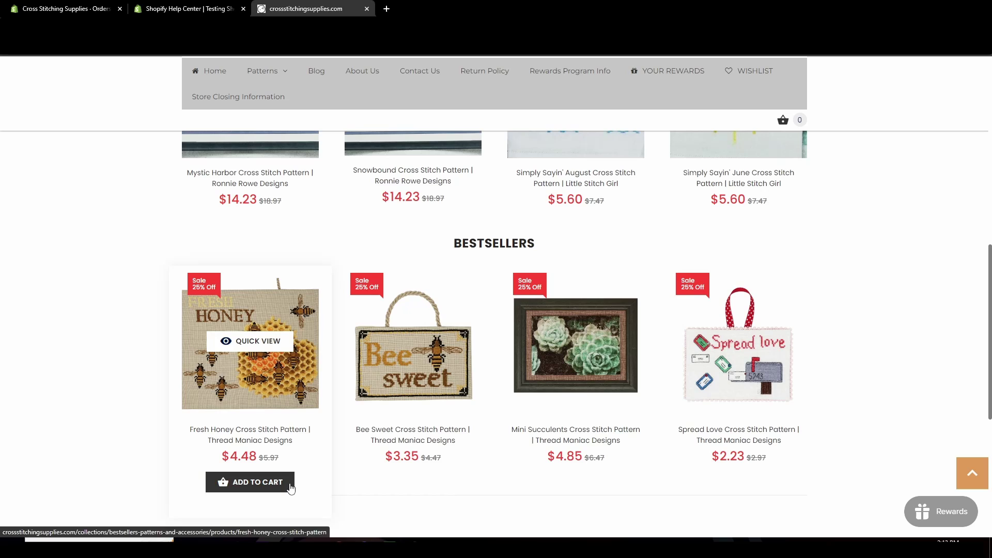
pyautogui.click(291, 487)
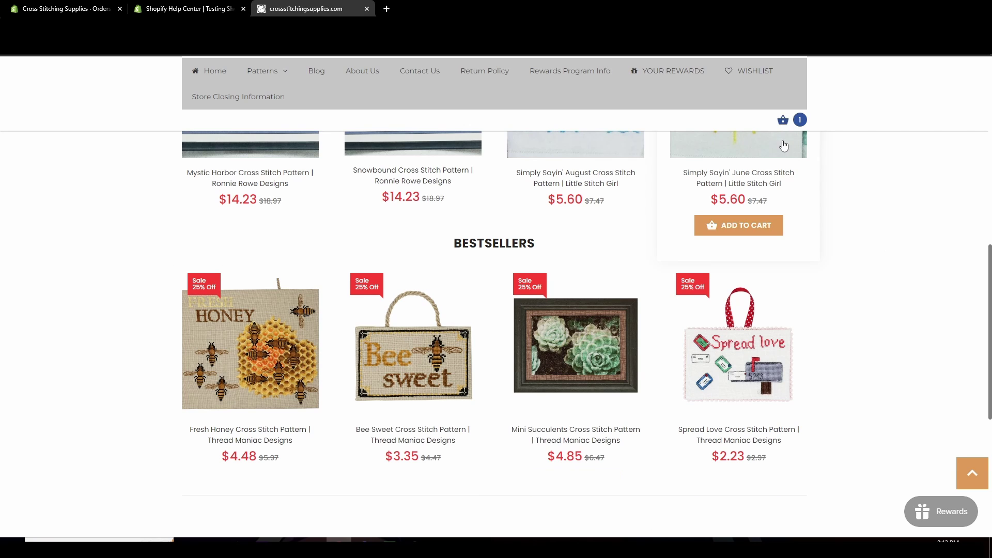
pyautogui.click(767, 196)
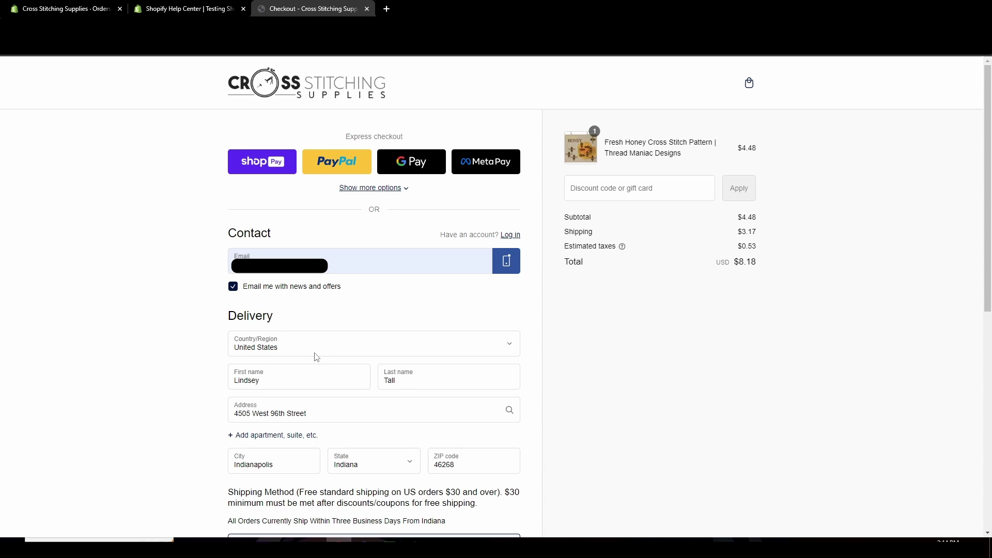
pyautogui.scroll(-6, 319, 349)
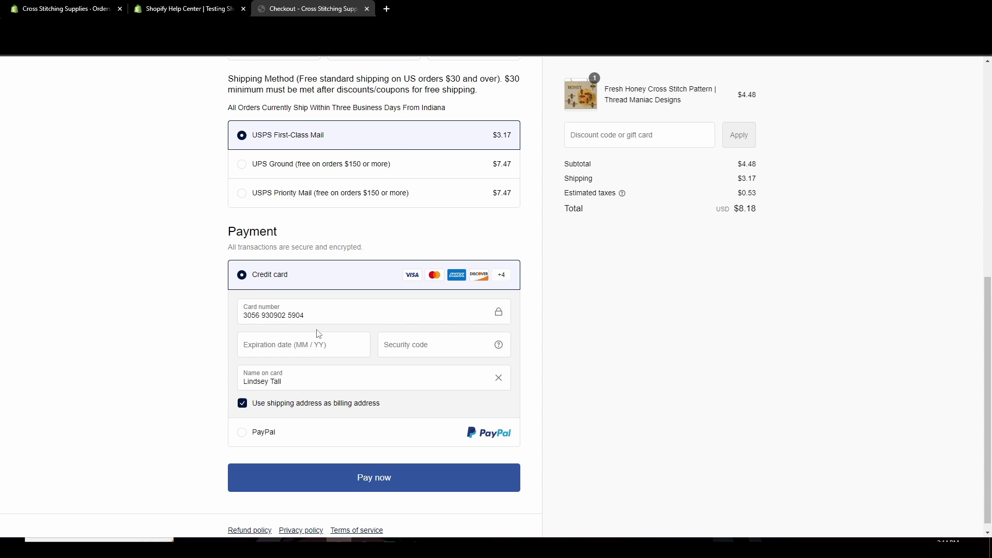
pyautogui.hotkey('ctrl', 'shift', 'Tab')
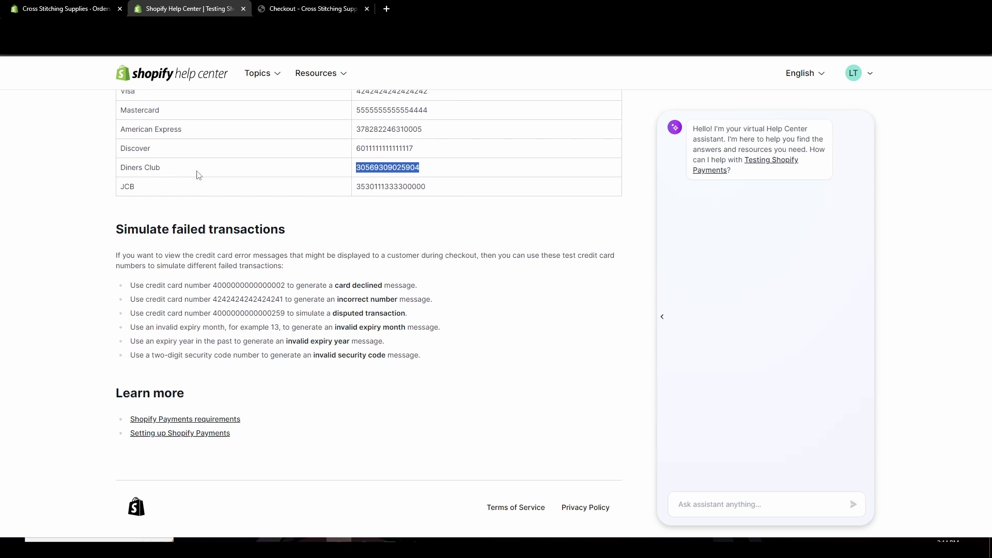
pyautogui.click(280, 9)
pyautogui.click(314, 350)
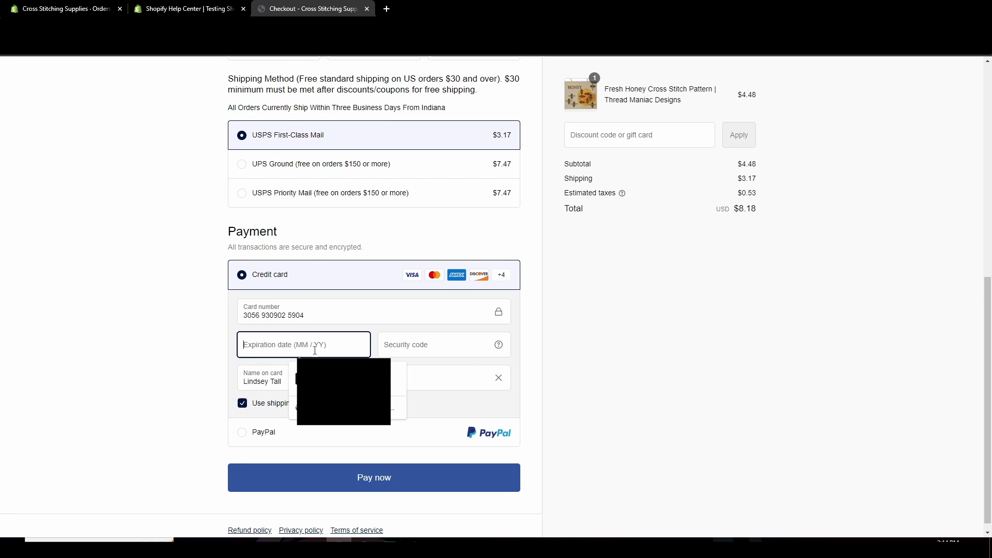
pyautogui.write('13 / 2')
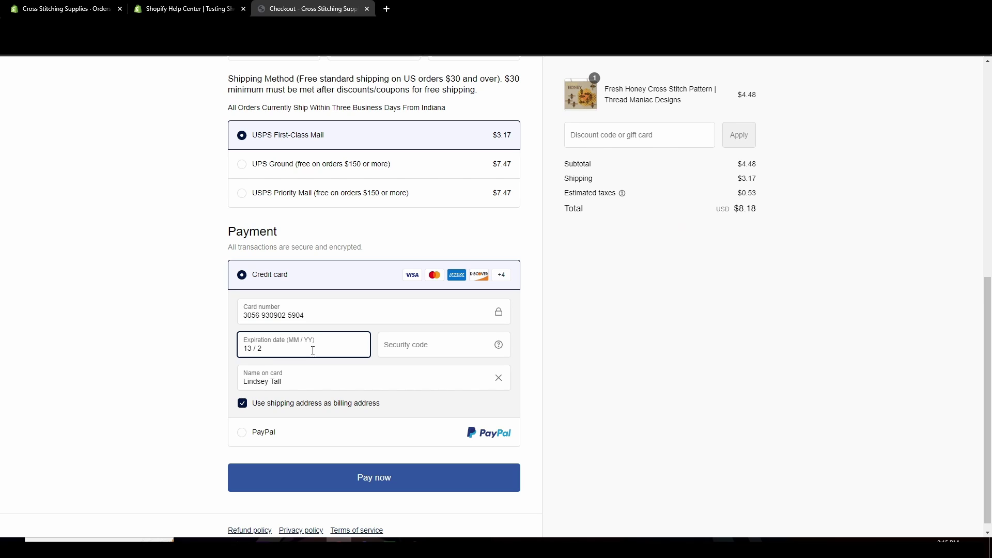
pyautogui.write('9')
pyautogui.click(426, 350)
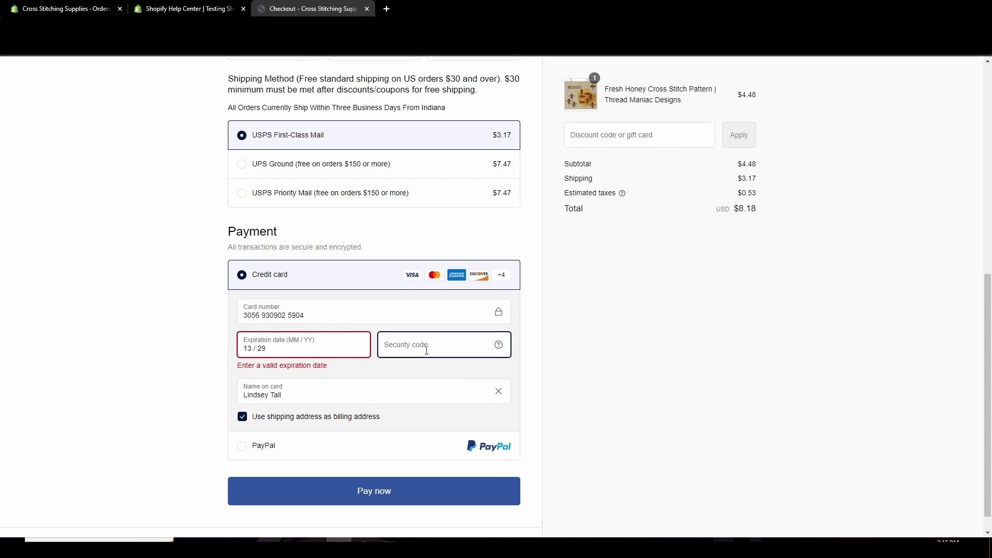
pyautogui.write('123')
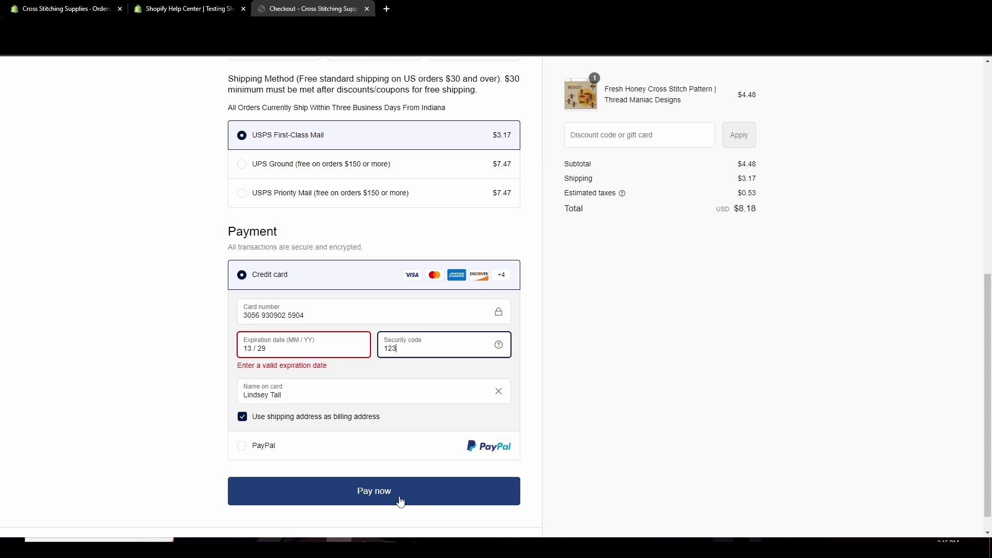
pyautogui.click(382, 500)
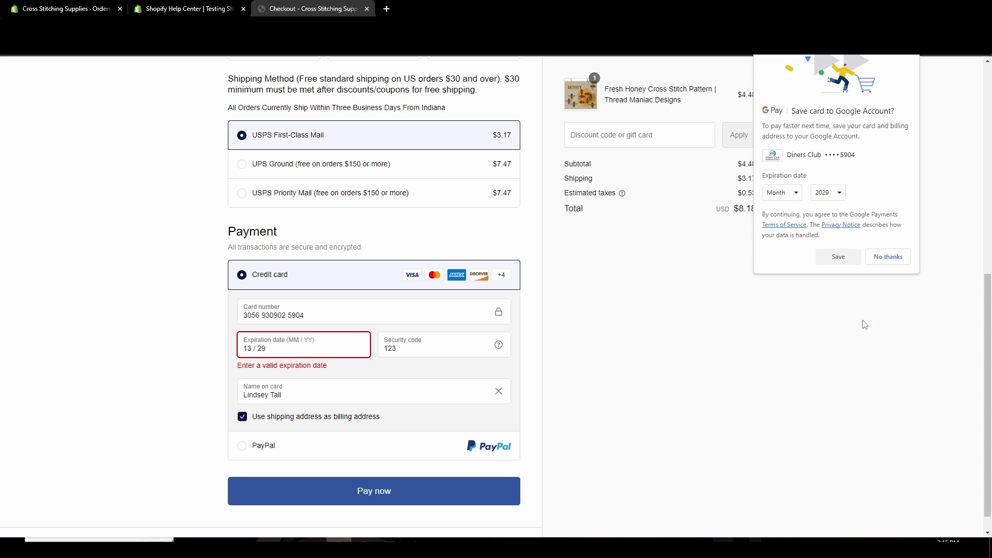
pyautogui.click(888, 257)
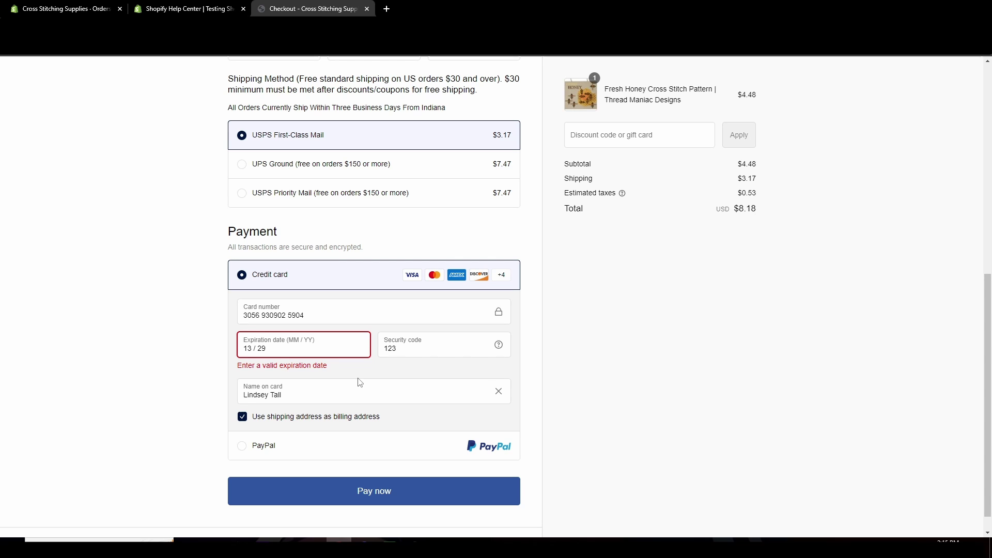
# Retry payment with the expiry changed to 13 / 18, then return to the Help Center test-card list.
pyautogui.hotkey('ctrl', 'shift', 'Tab')
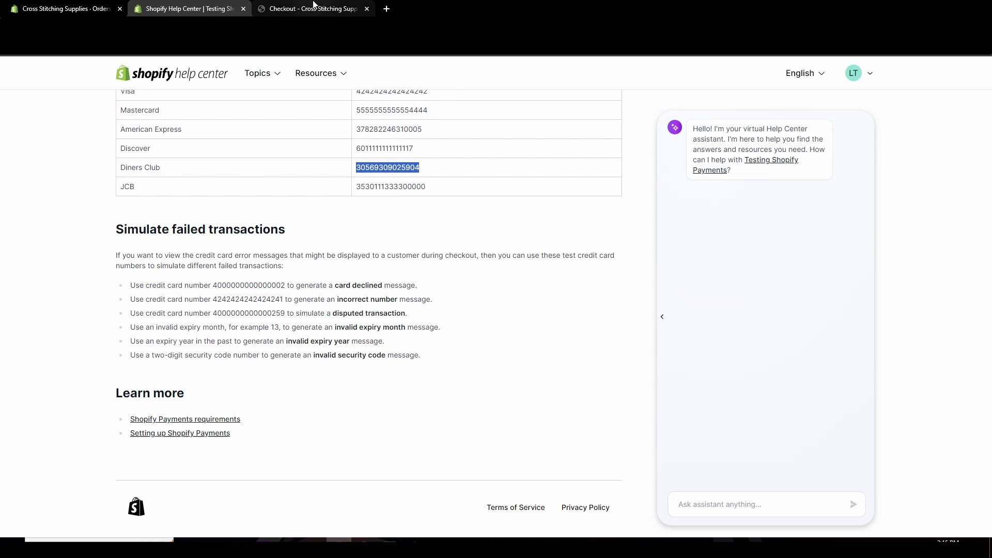
pyautogui.hotkey('ctrl', 'Tab')
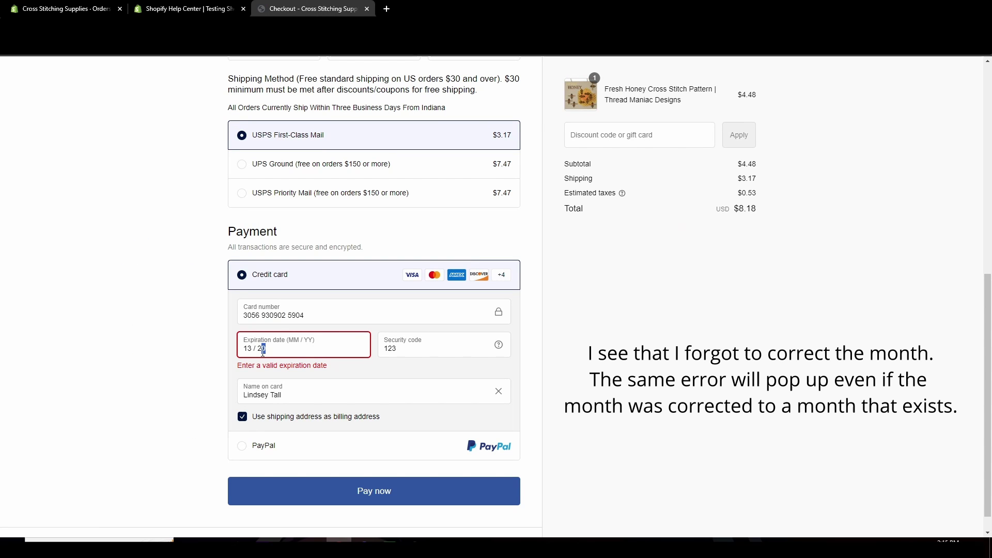
pyautogui.doubleClick(261, 349)
pyautogui.write('18')
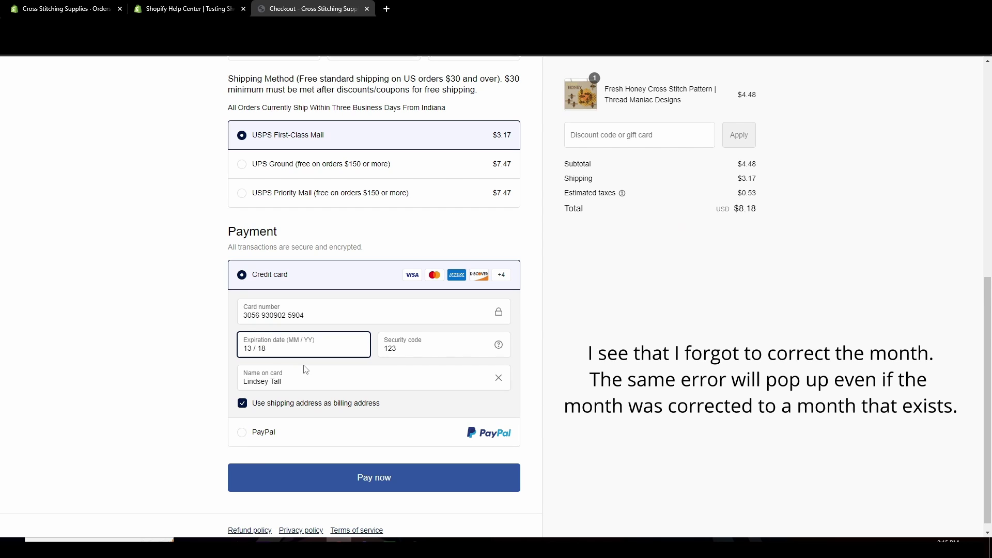
pyautogui.click(376, 482)
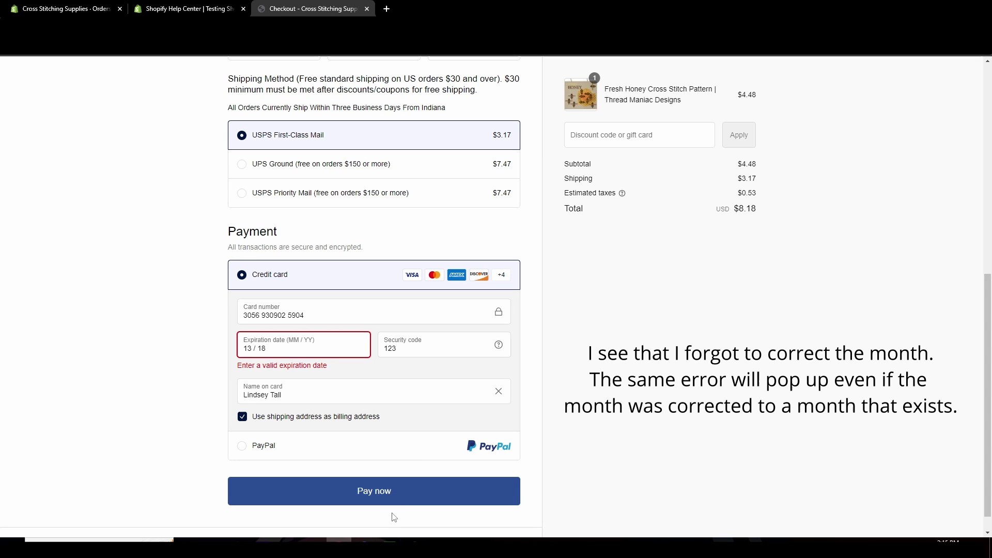
pyautogui.click(188, 12)
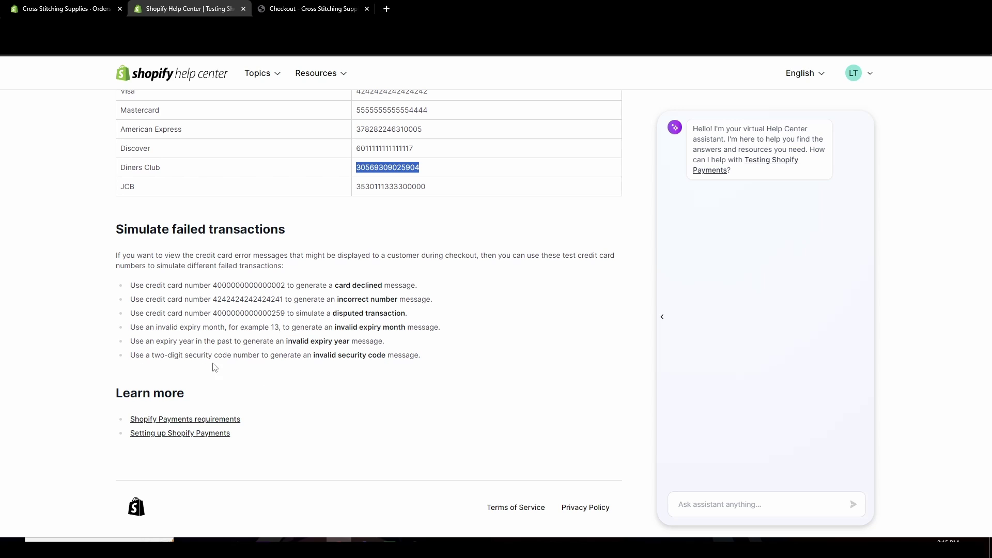
# Shorten the checkout security code to 12 to trigger its validation error.
pyautogui.click(312, 9)
pyautogui.click(489, 356)
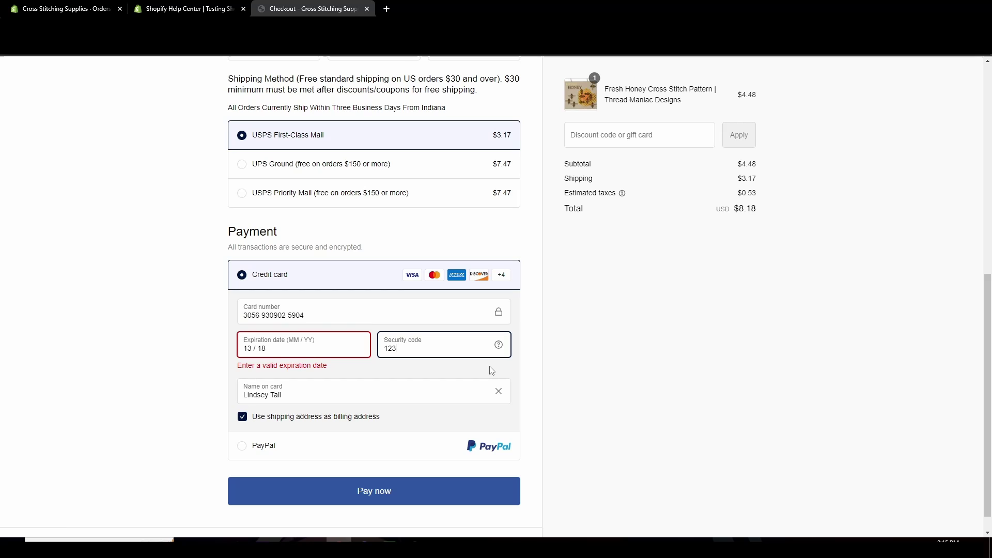
pyautogui.press('BackSpace')
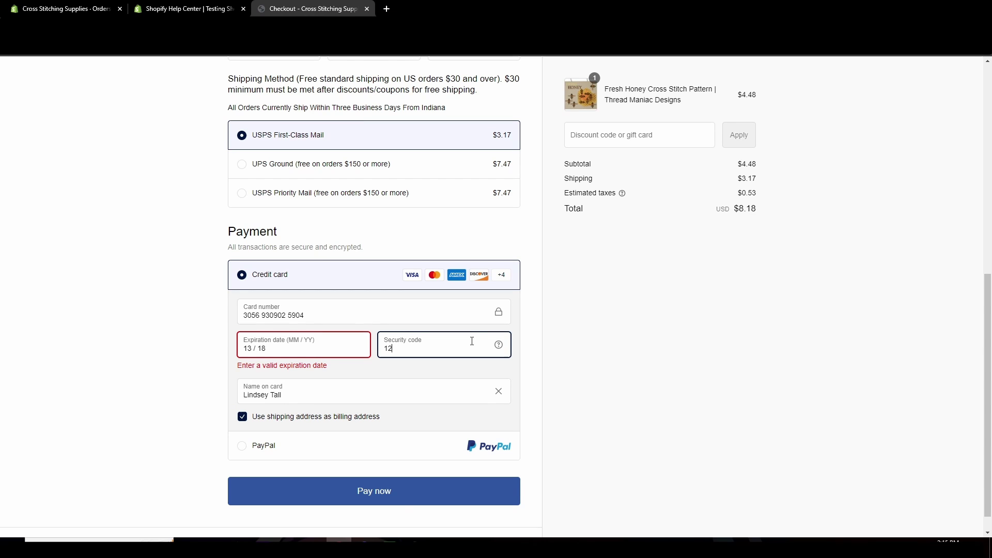
pyautogui.click(381, 489)
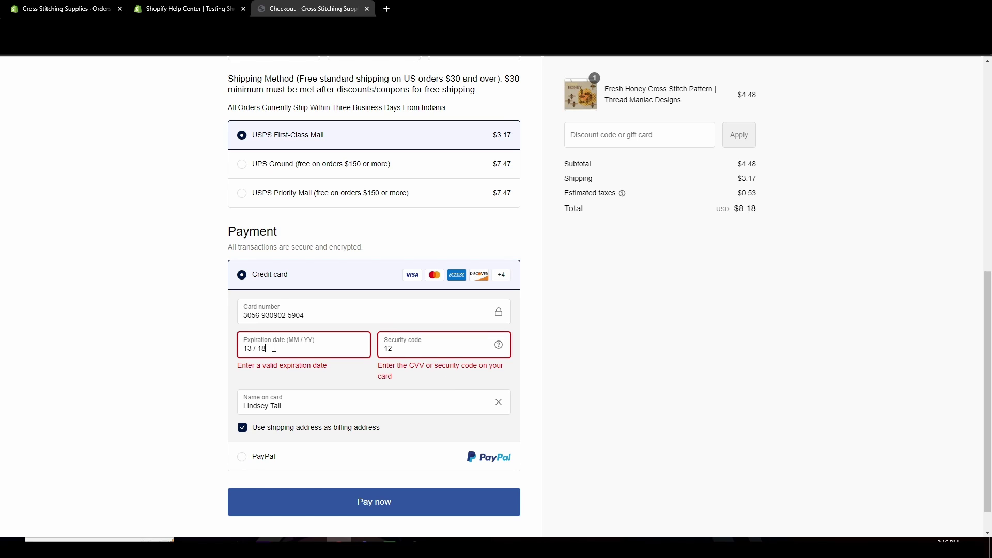
# Correct the expiration date from 13 / 18 to 12 / 29.
pyautogui.moveTo(261, 349); pyautogui.dragTo(283, 361)
pyautogui.press('BackSpace')
pyautogui.press('BackSpace')
pyautogui.write('29')
pyautogui.press('Left')
pyautogui.press('Left')
pyautogui.press('Left')
pyautogui.press('Left')
pyautogui.press('Left')
pyautogui.press('BackSpace')
pyautogui.write('2')
pyautogui.click(285, 366)
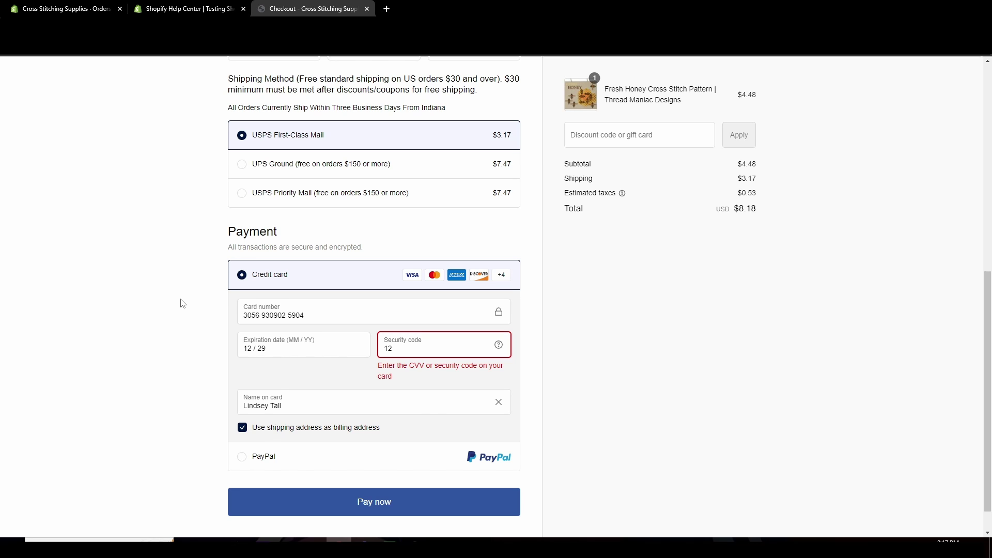
# Uncheck Enable test mode under Settings > Payments > Shopify Payments and save the change.
pyautogui.hotkey('ctrl', '1')
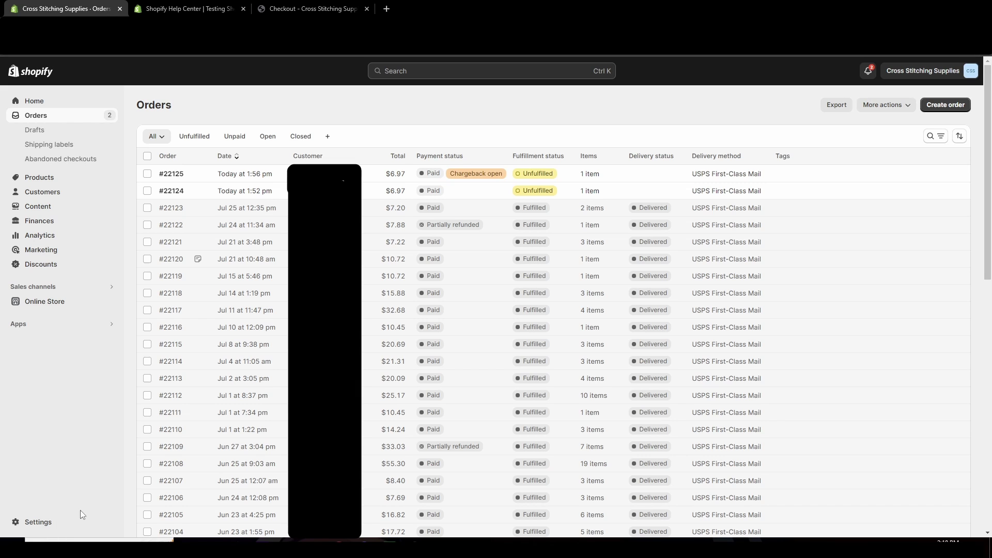
pyautogui.click(45, 522)
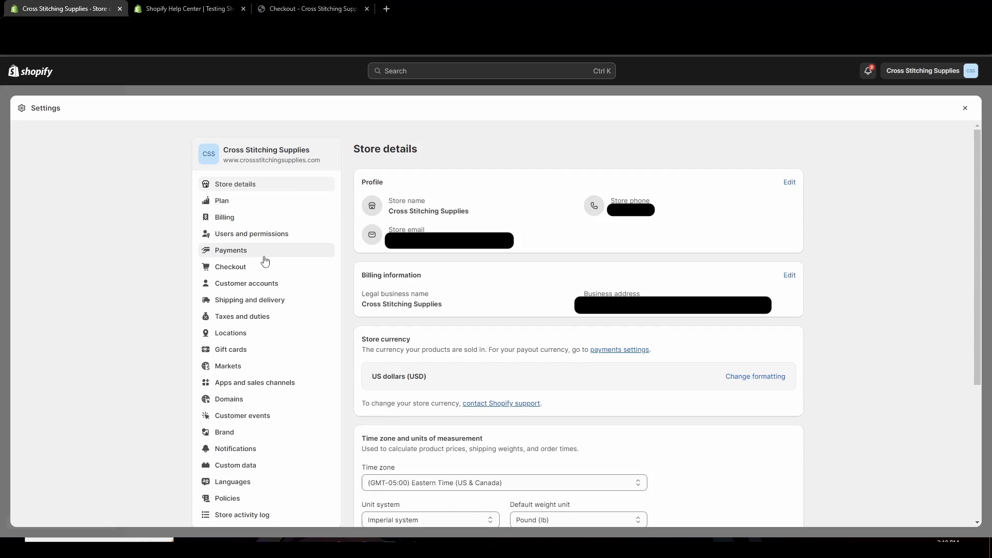
pyautogui.click(239, 254)
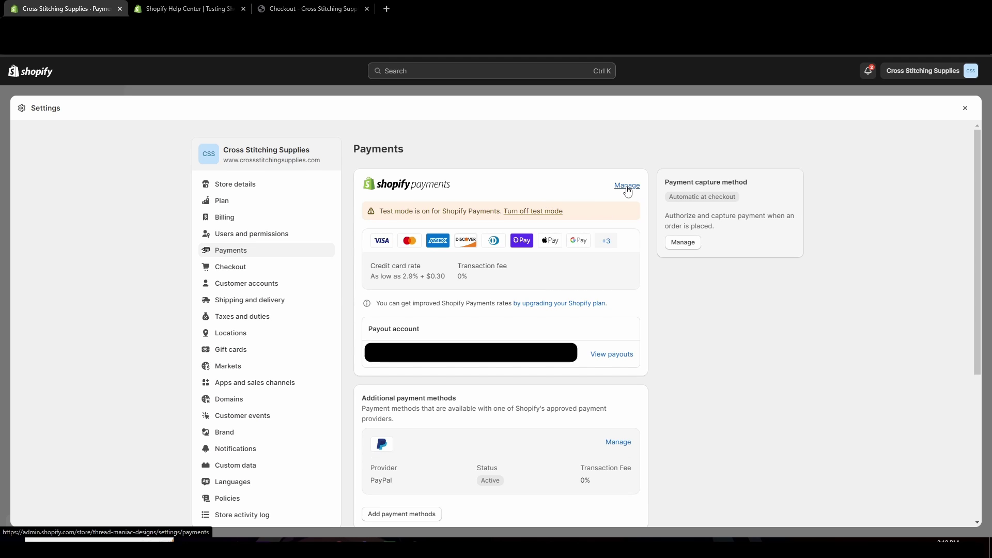
pyautogui.click(627, 185)
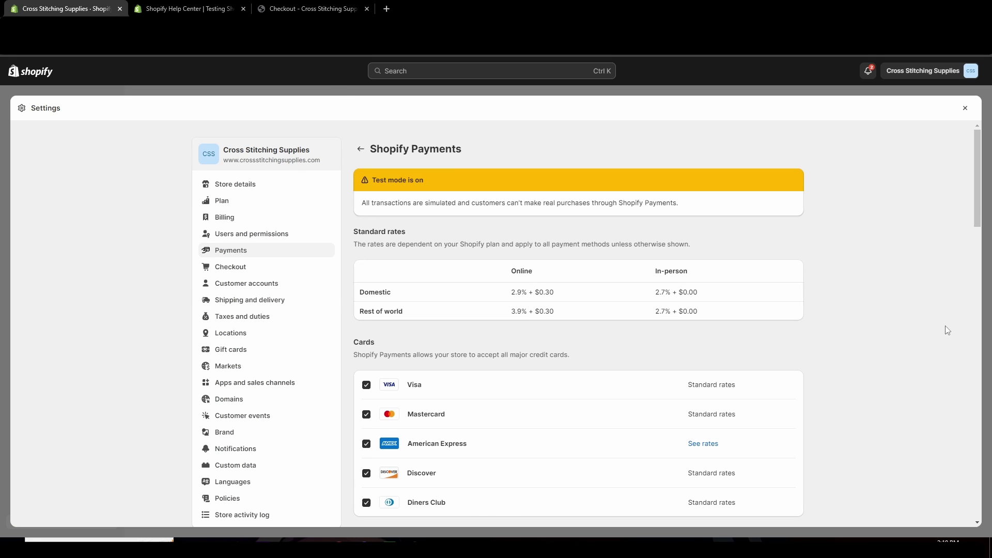
pyautogui.moveTo(977, 203); pyautogui.dragTo(977, 494)
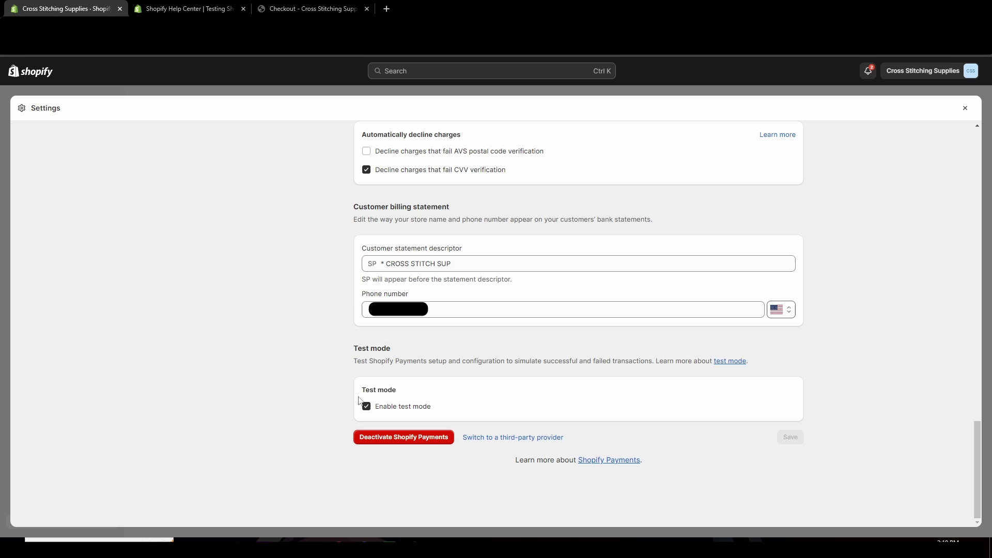
pyautogui.click(366, 406)
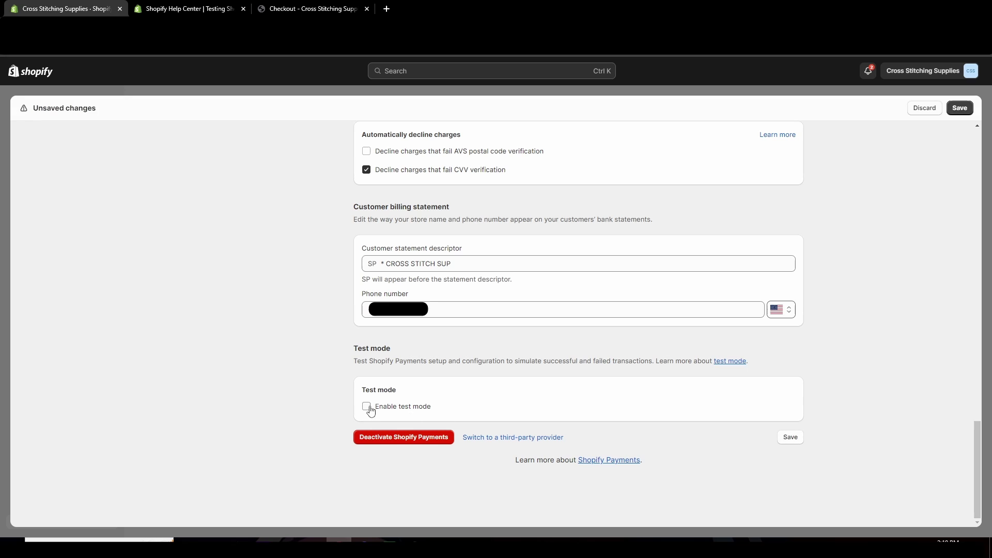
pyautogui.click(789, 438)
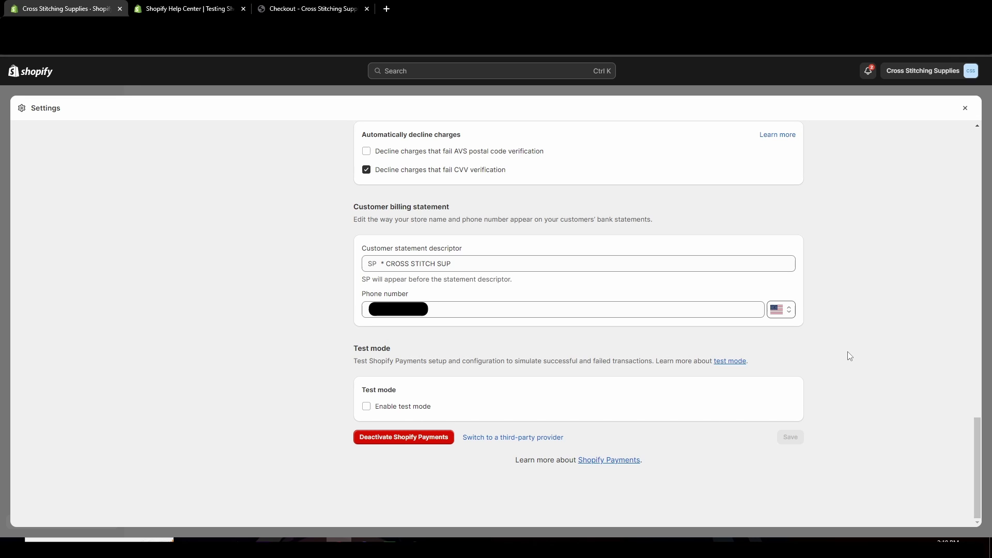